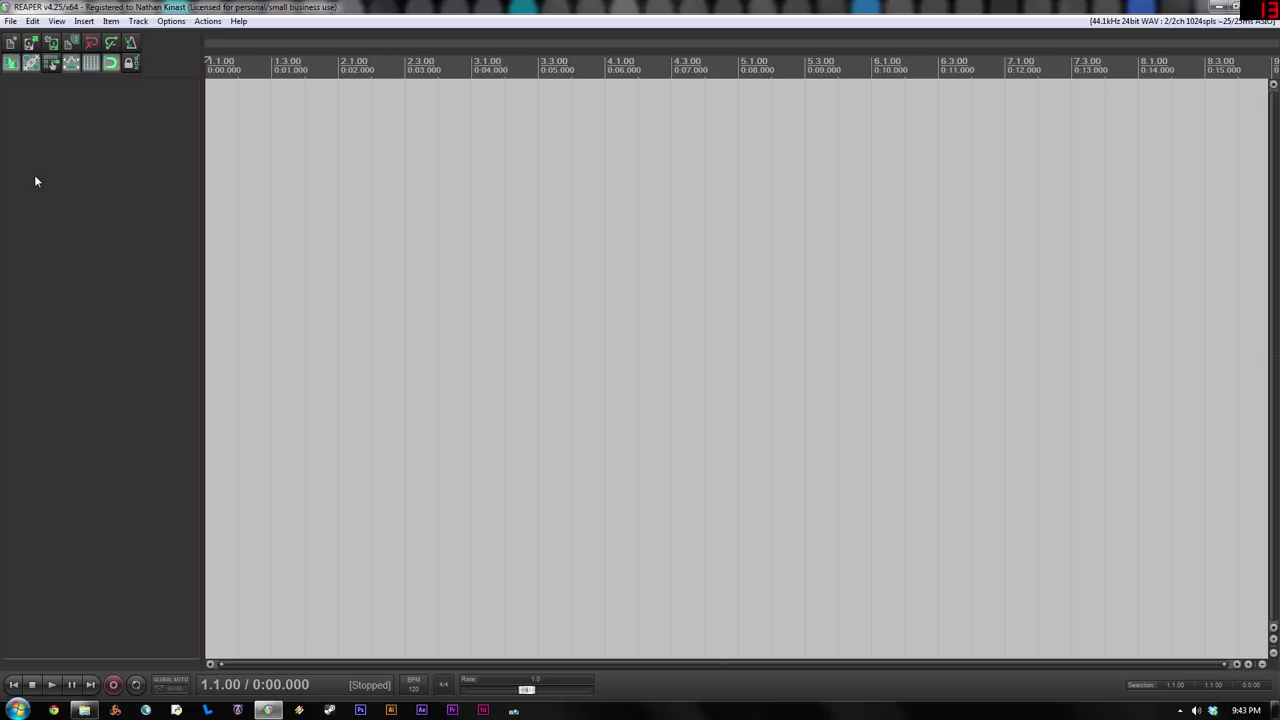
Insert a new empty track, Track 1, into the empty project
double_click(129, 147)
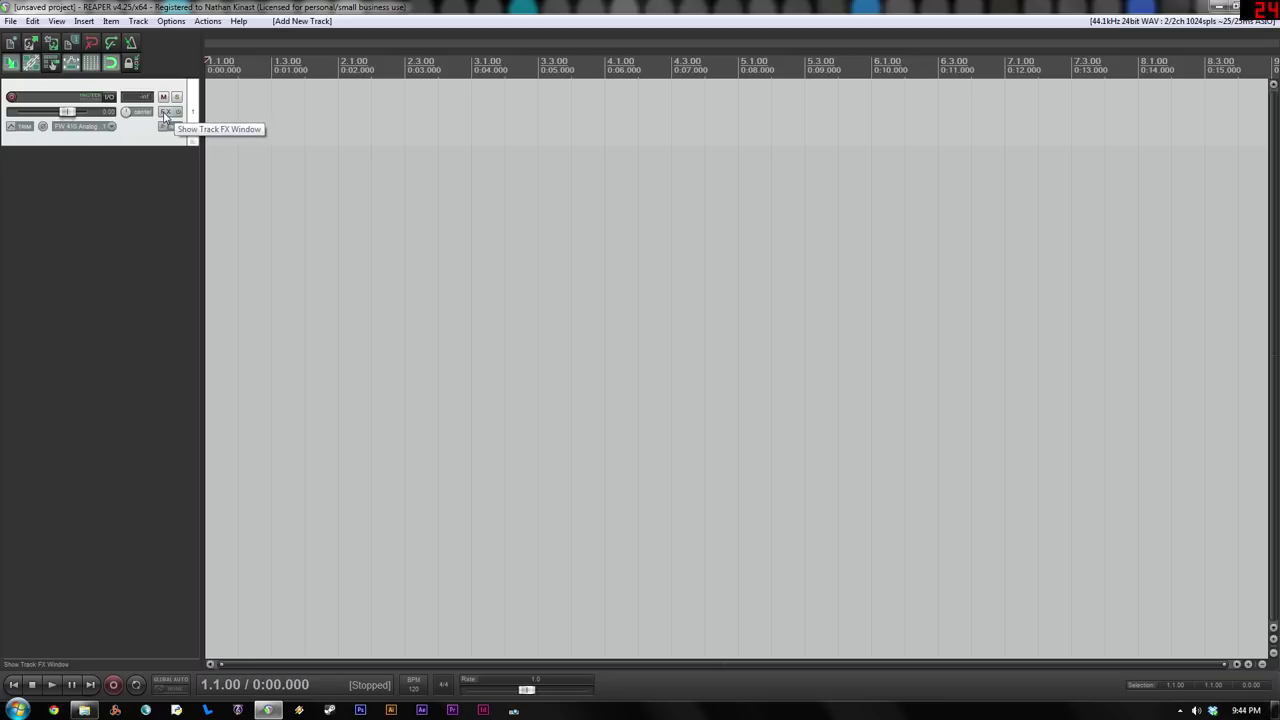
Add the VSTi: sfz (x86) instrument to Track 1 from the VSTi plugin category
click(166, 113)
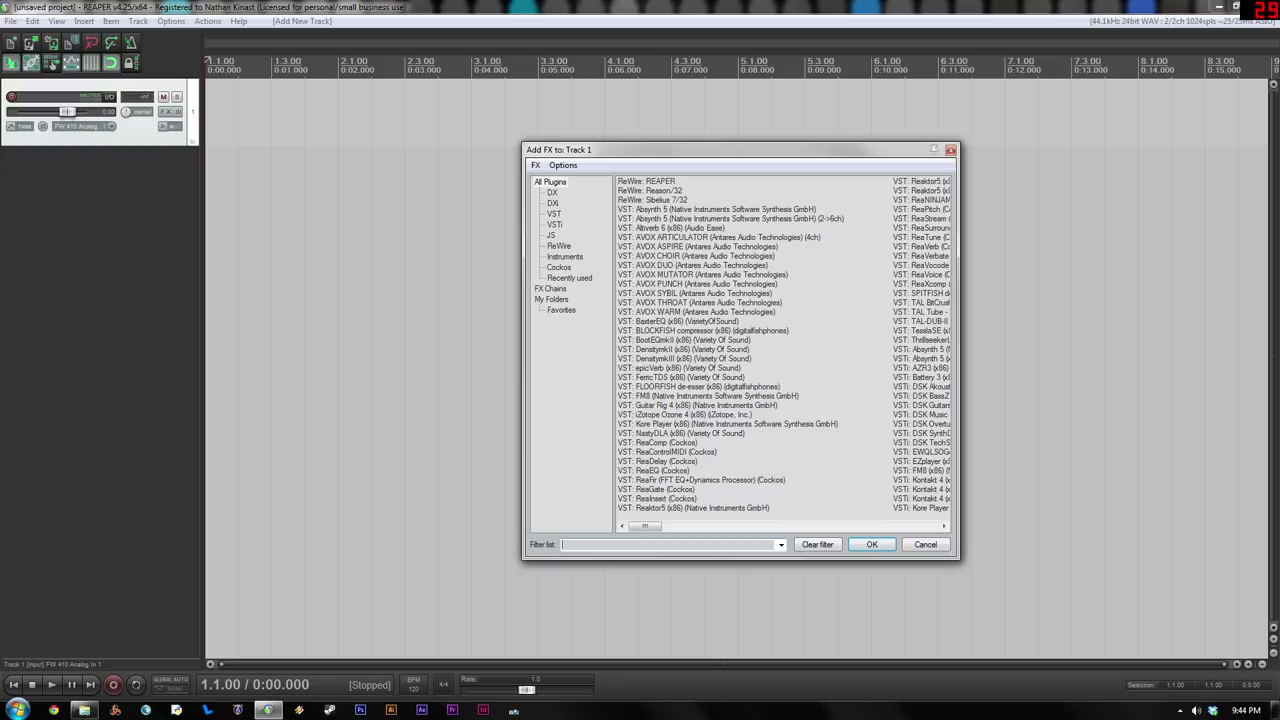
text(sfz)
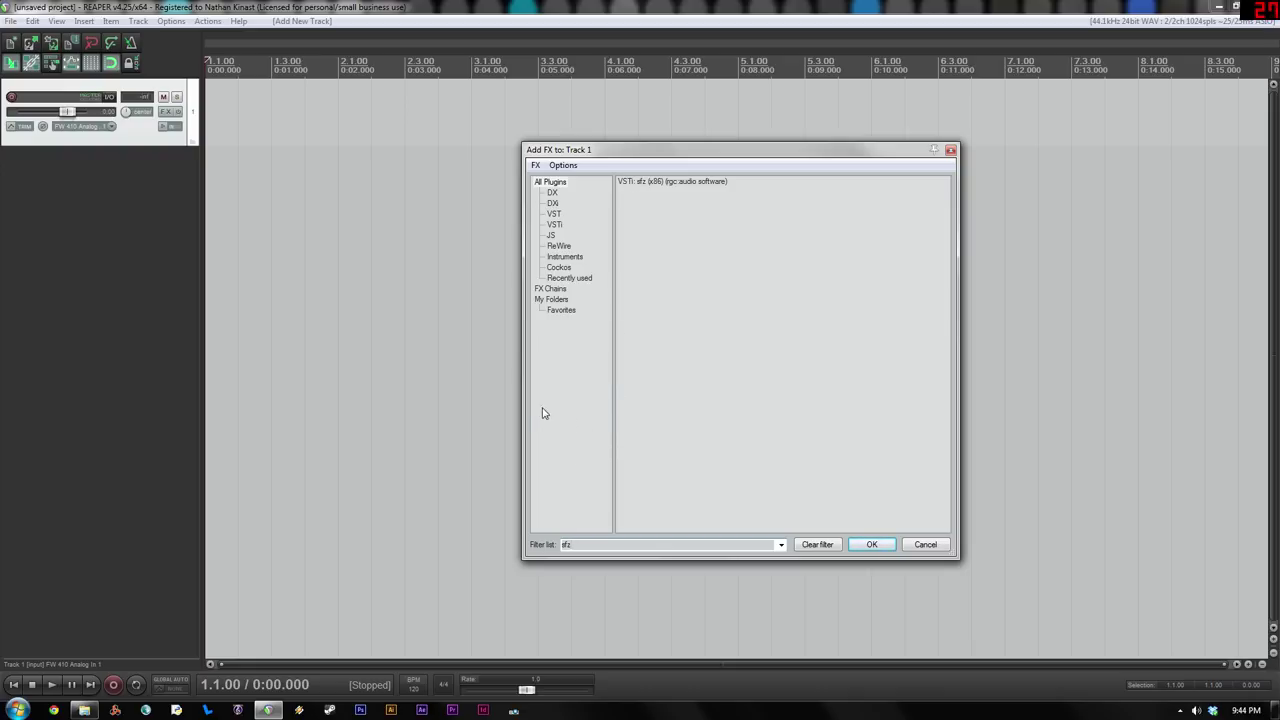
key(BackSpace)
key(BackSpace)
key(BackSpace)
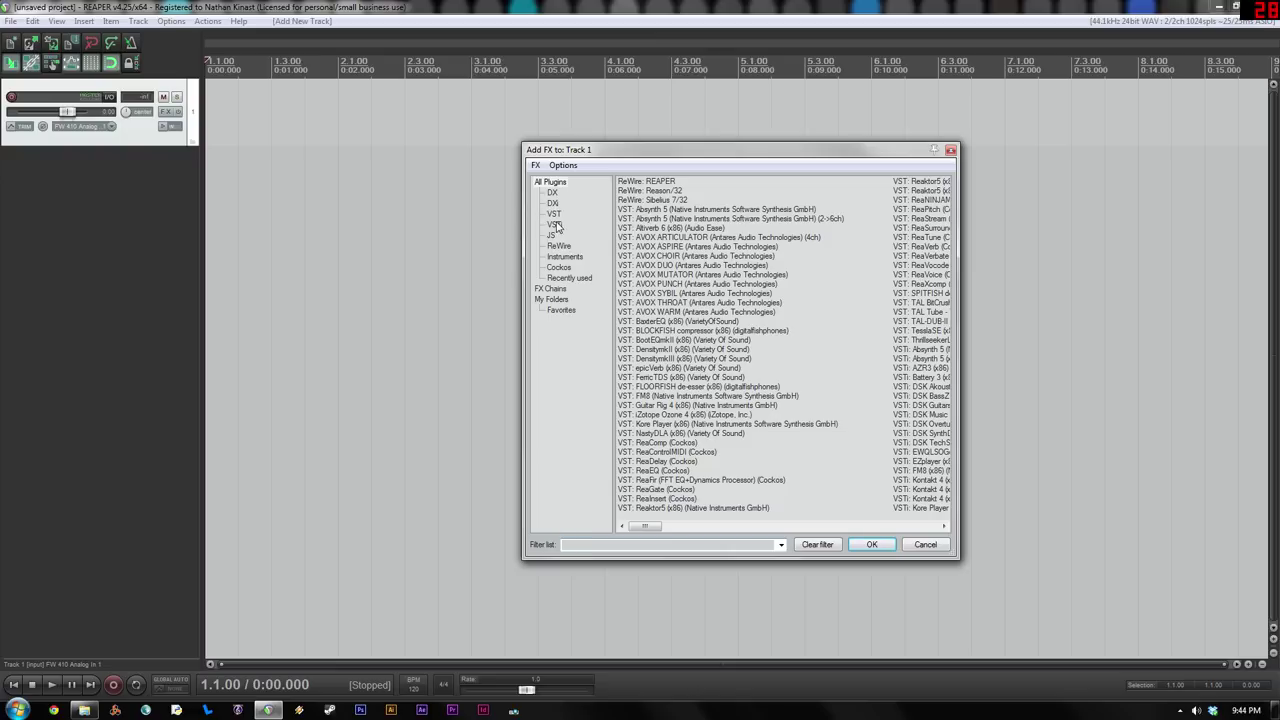
click(555, 225)
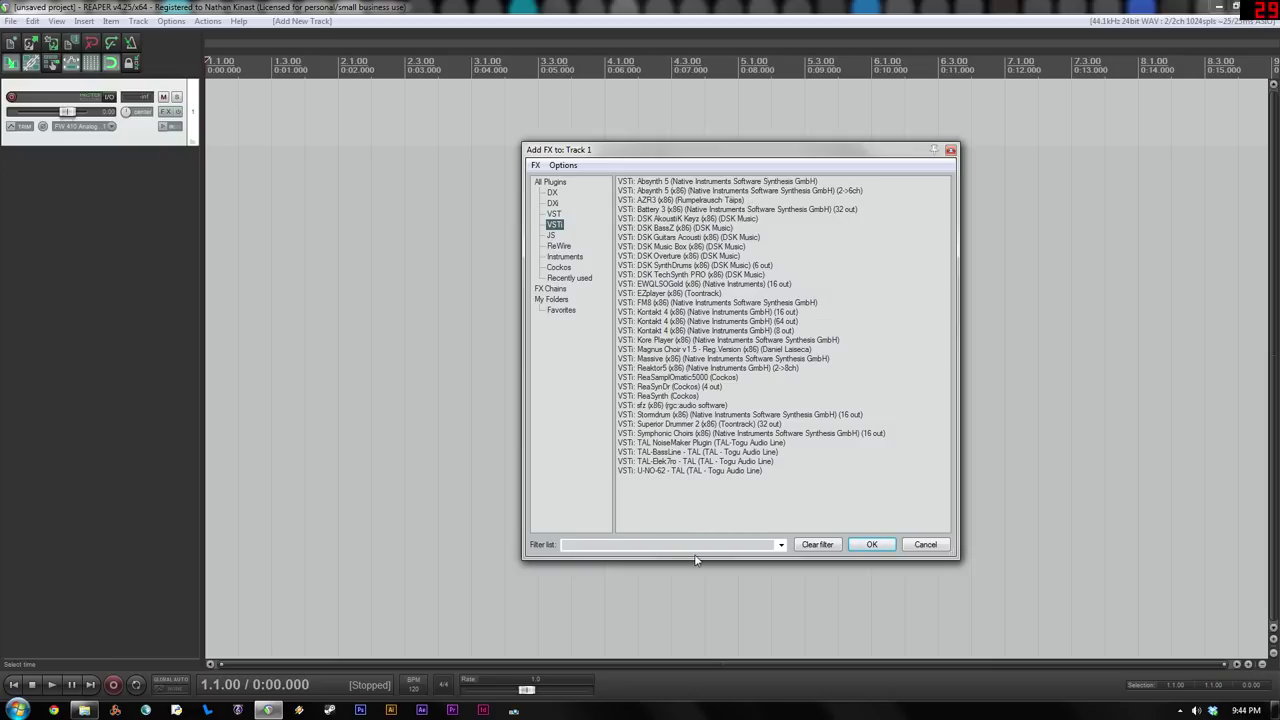
click(642, 406)
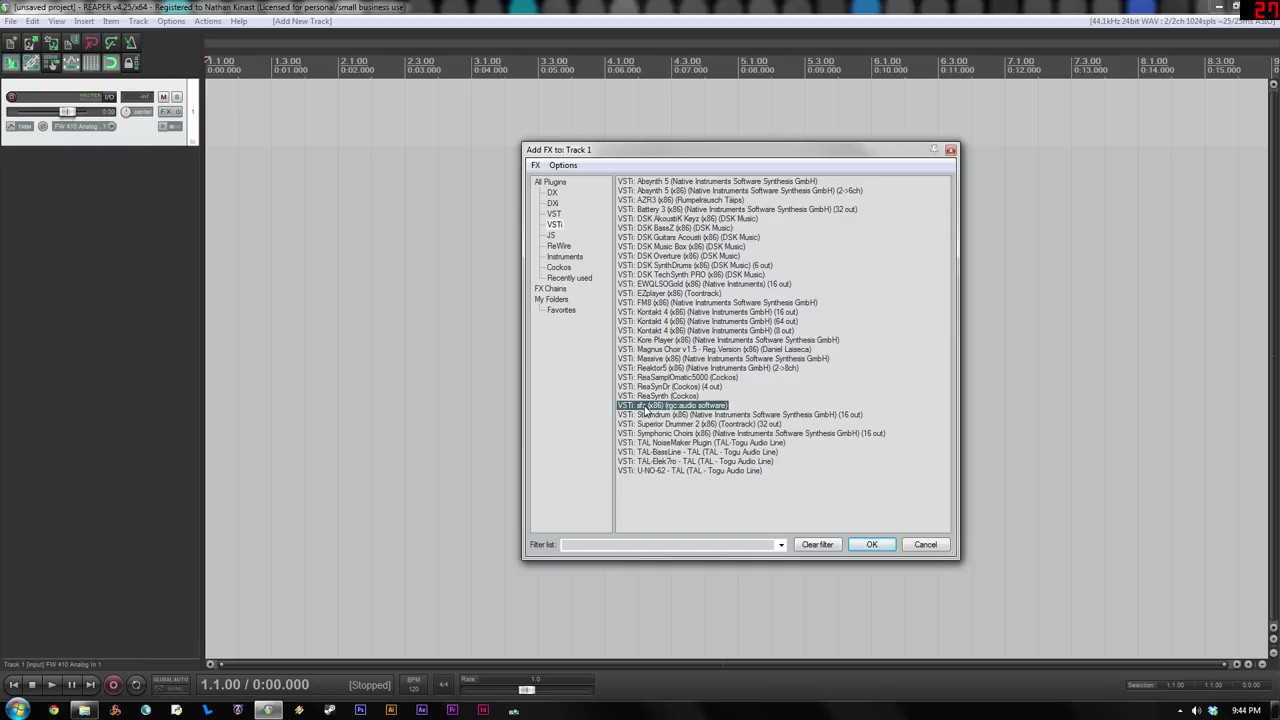
click(870, 545)
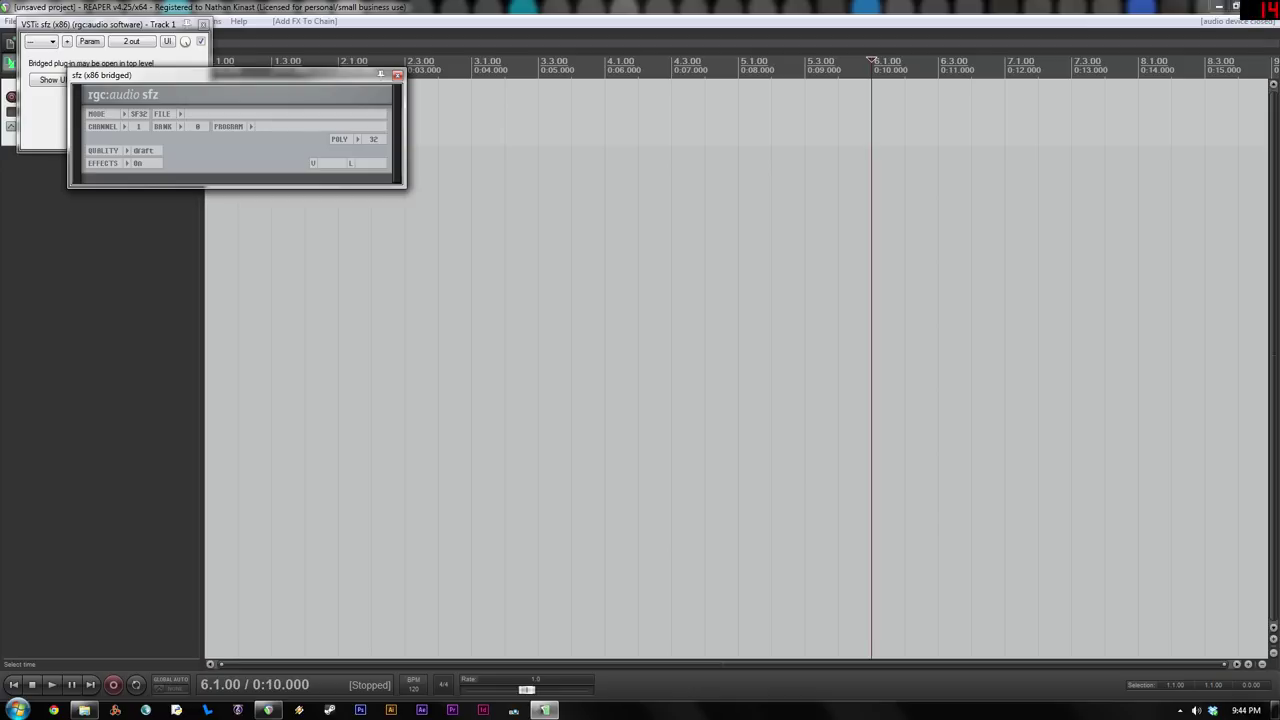
Drag the sfz (x86 bridged) window clear of the track panel, up near the timeline ruler
drag(190, 77, 420, 129)
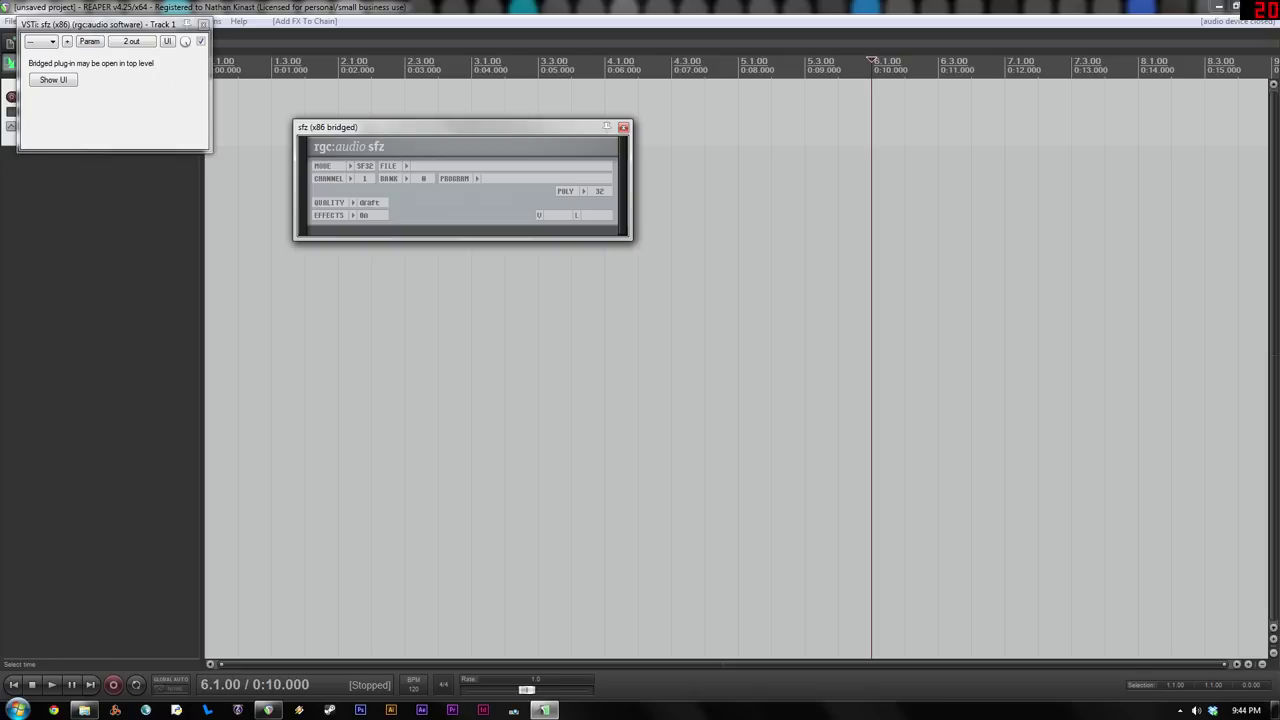
drag(353, 128, 441, 90)
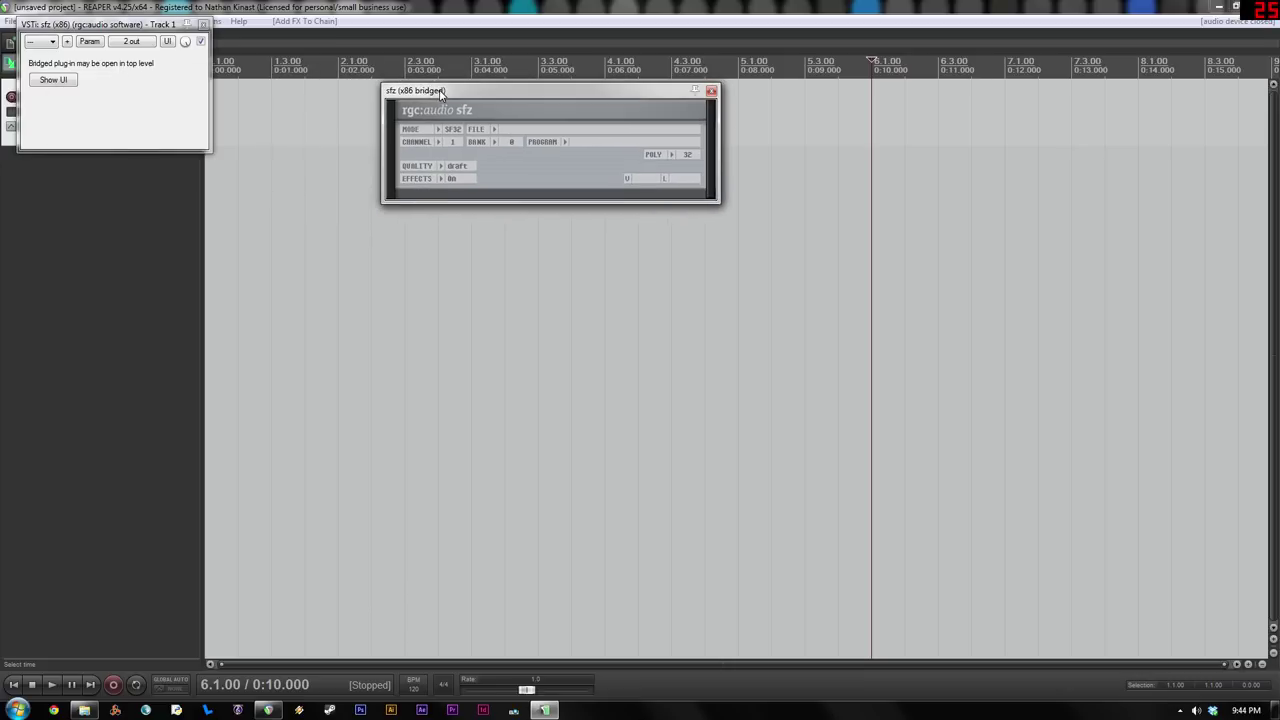
Load Keys - Grand Piano.sfz from the Sonatina Symphonic Orchestra folder into the sfz sampler
click(520, 133)
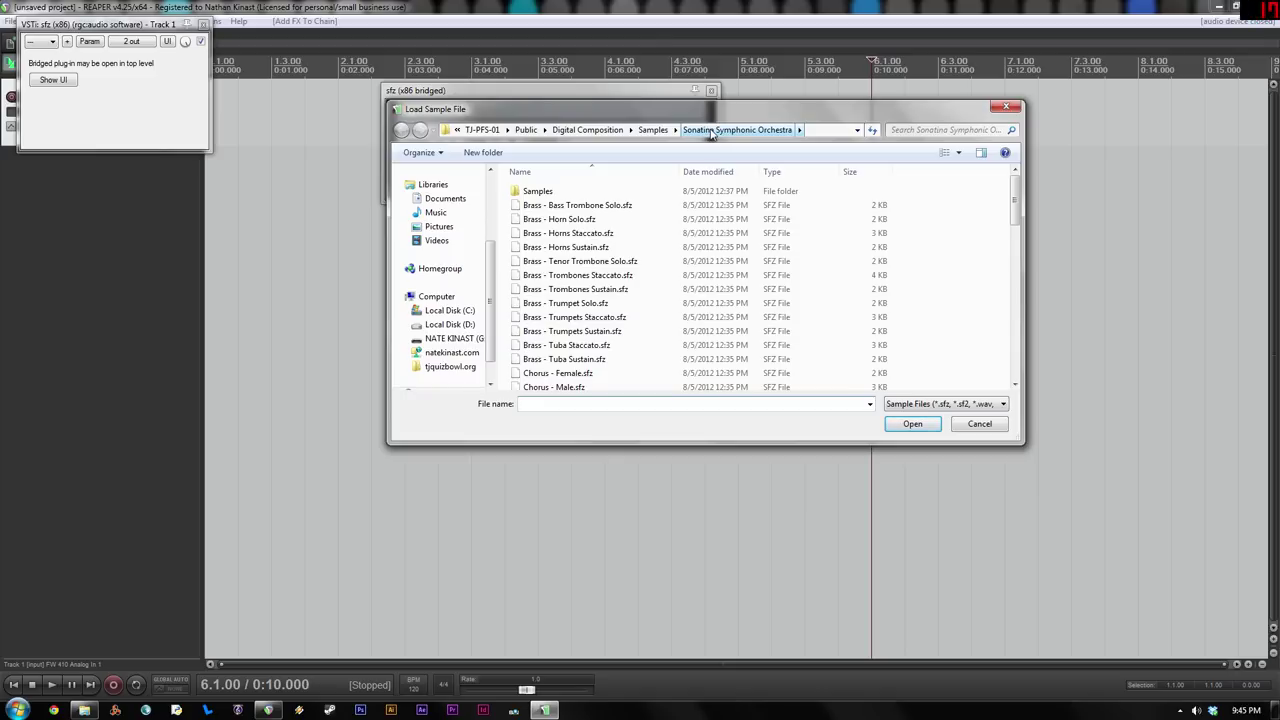
click(621, 233)
scroll(618, 230, down, 7)
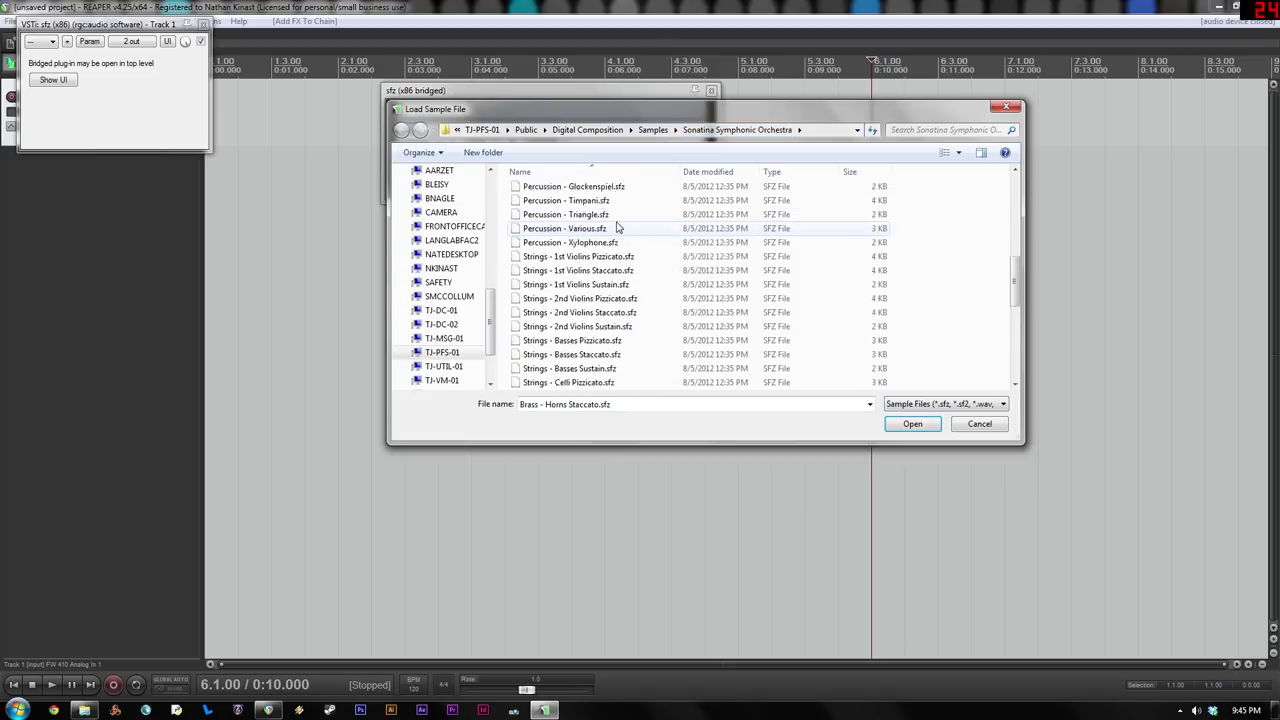
scroll(614, 228, up, 2)
scroll(595, 220, up, 7)
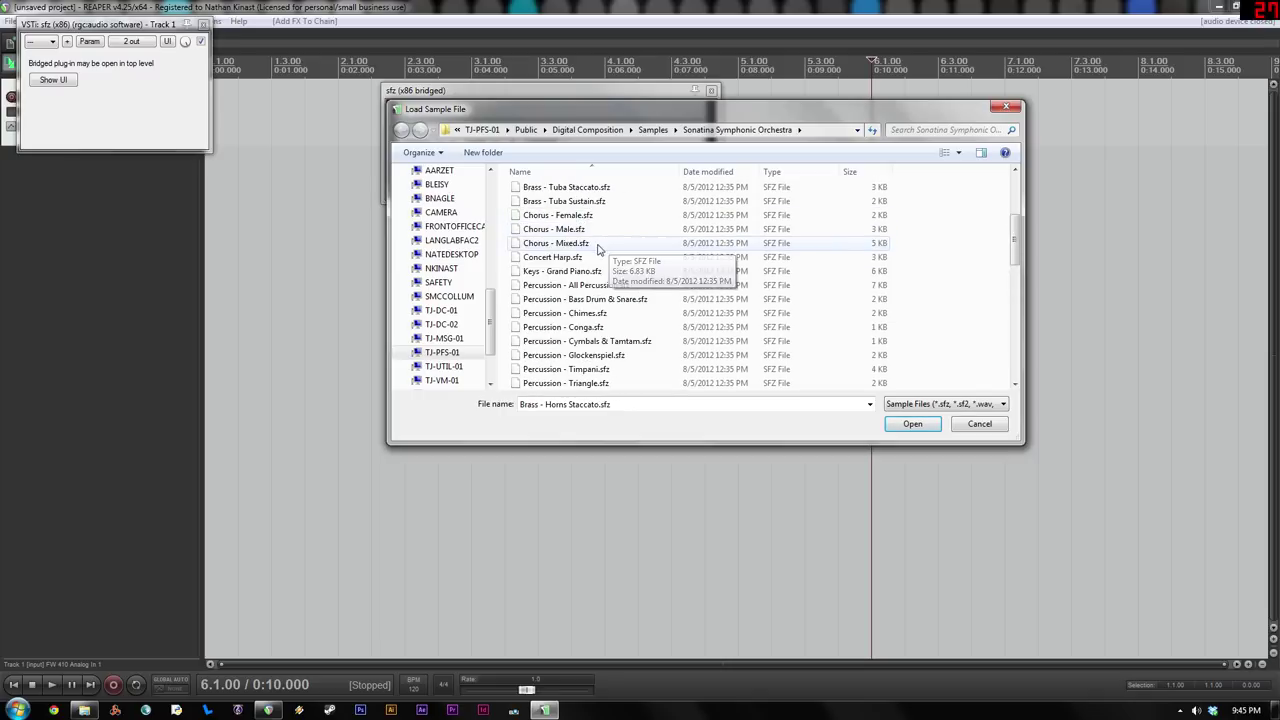
scroll(590, 270, down, 3)
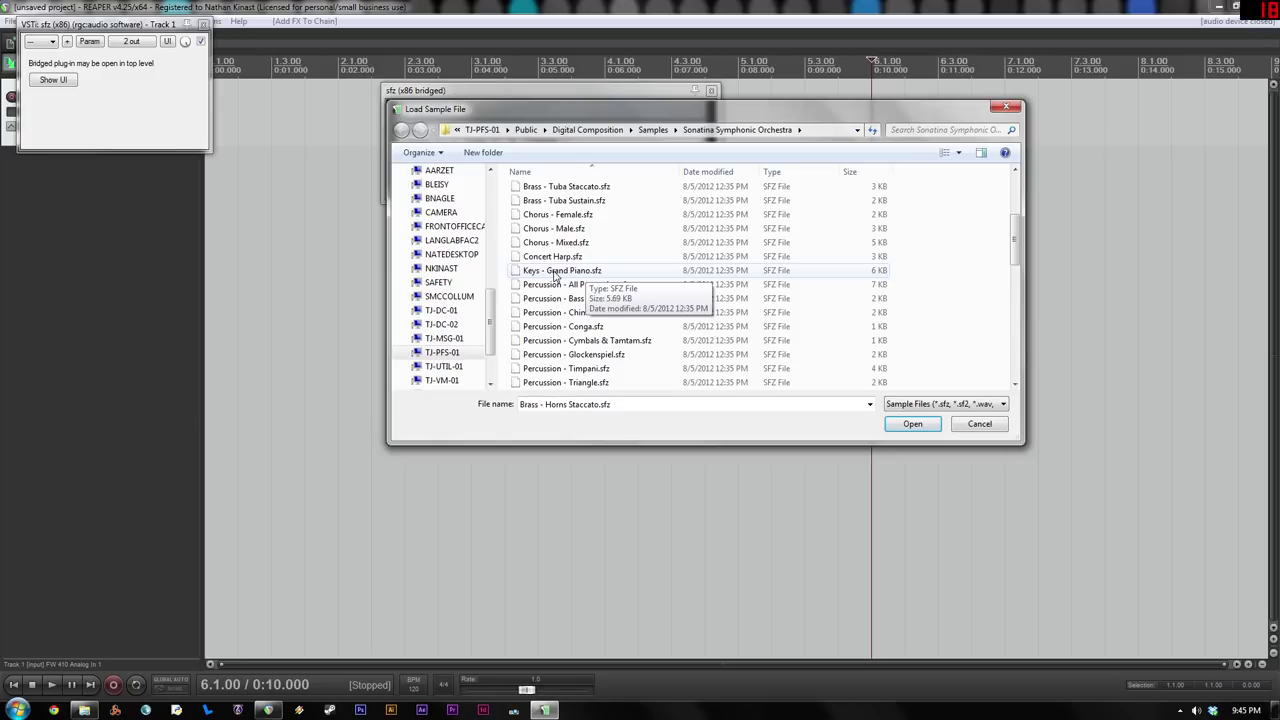
click(555, 272)
click(913, 425)
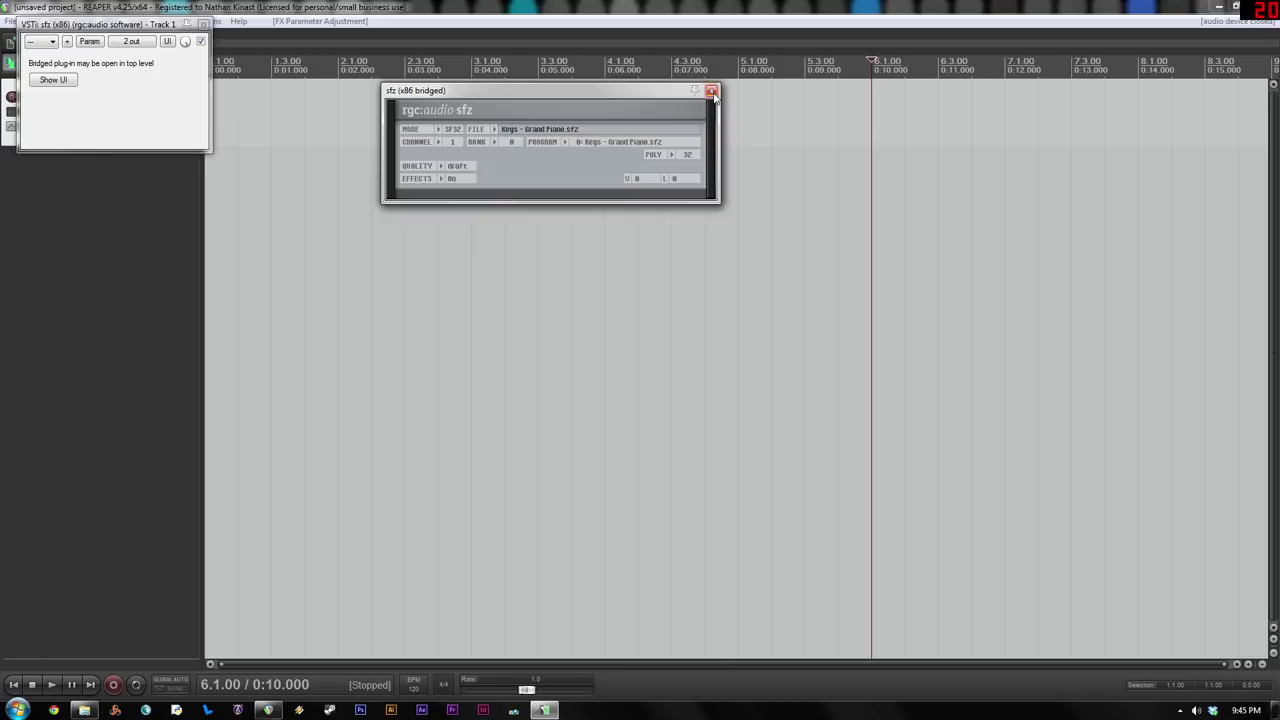
Close the sfz and FX windows, and briefly toggle the virtual MIDI keyboard with Alt+B
click(713, 93)
click(203, 23)
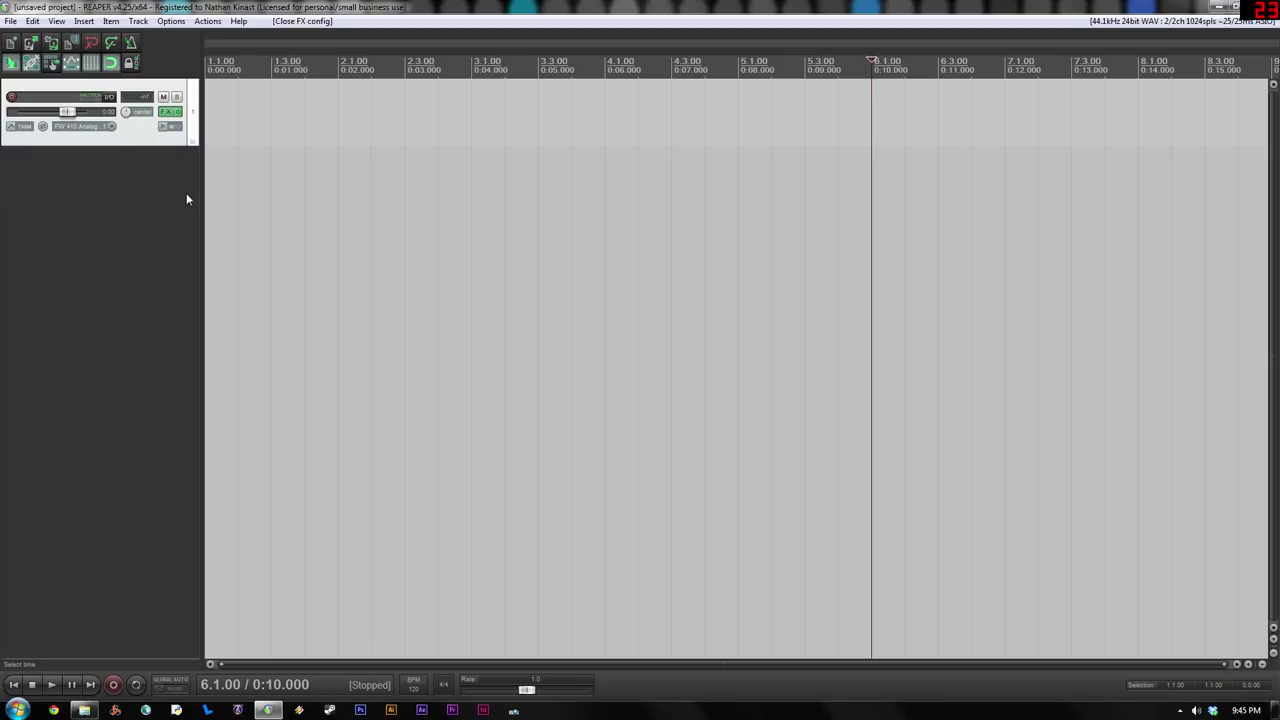
key(alt+b)
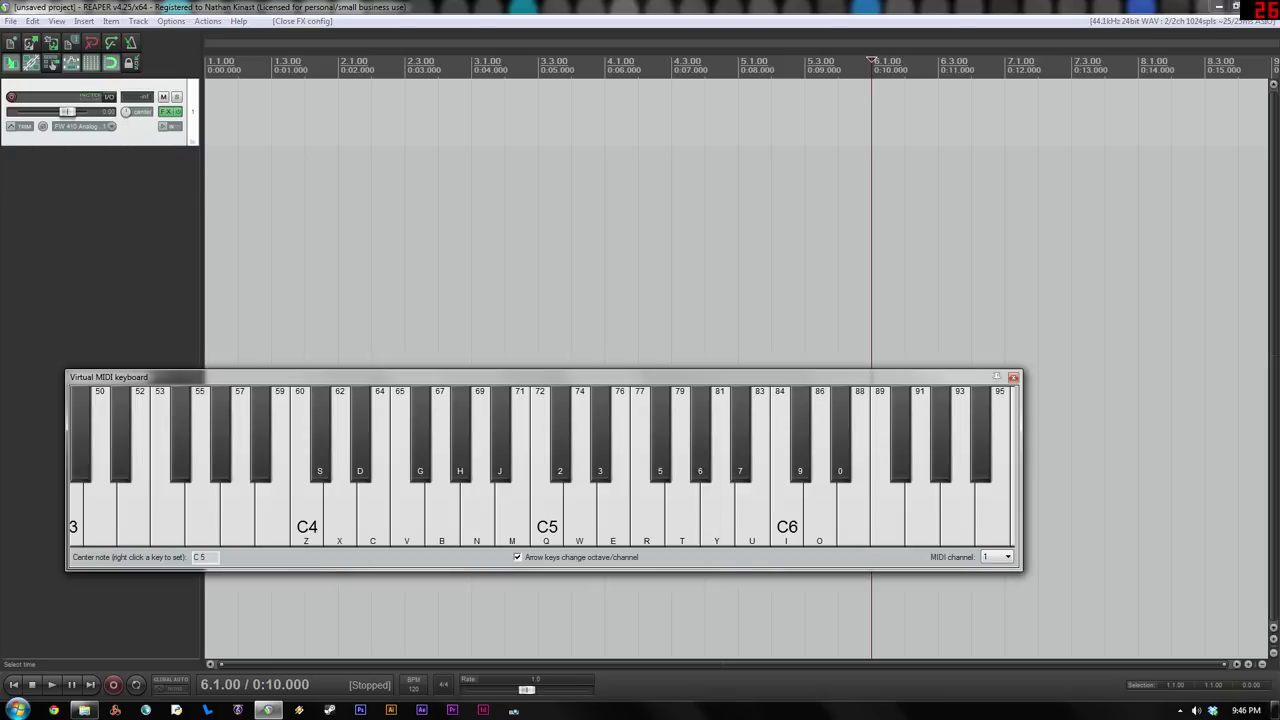
key(alt+b)
Set Track 1's recording input to MIDI, All MIDI Inputs, All Channels
click(112, 126)
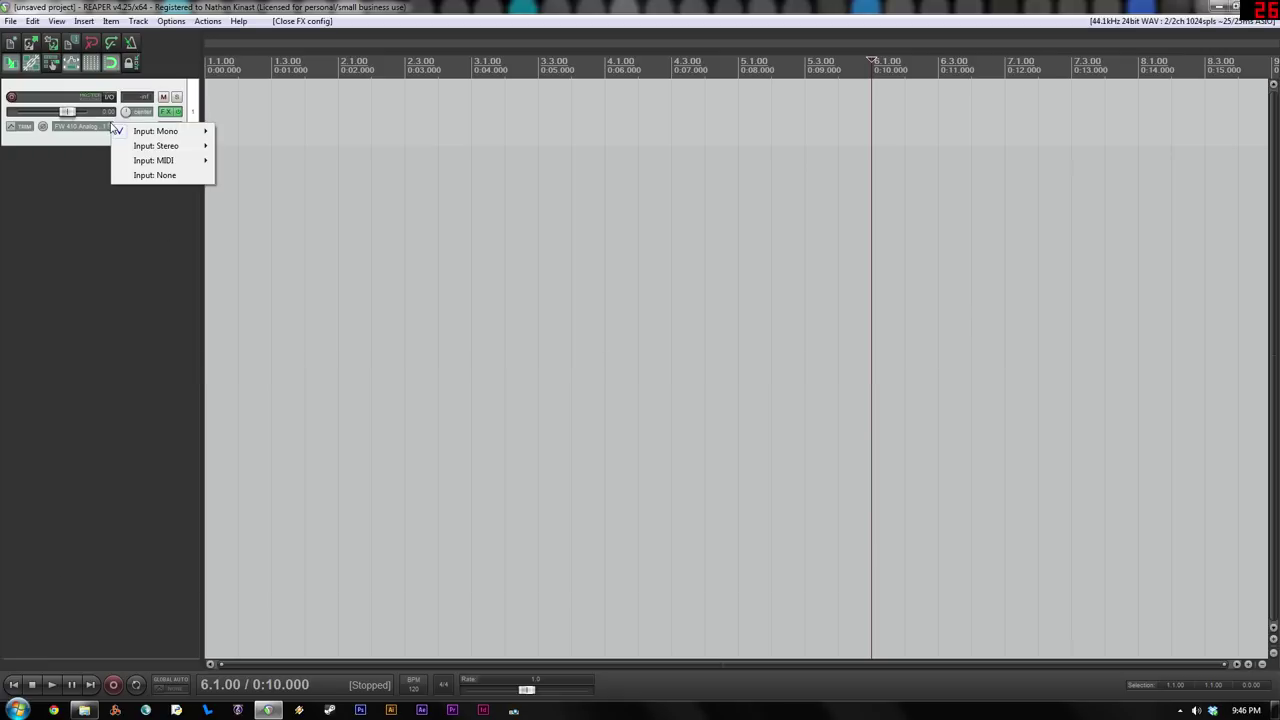
click(112, 130)
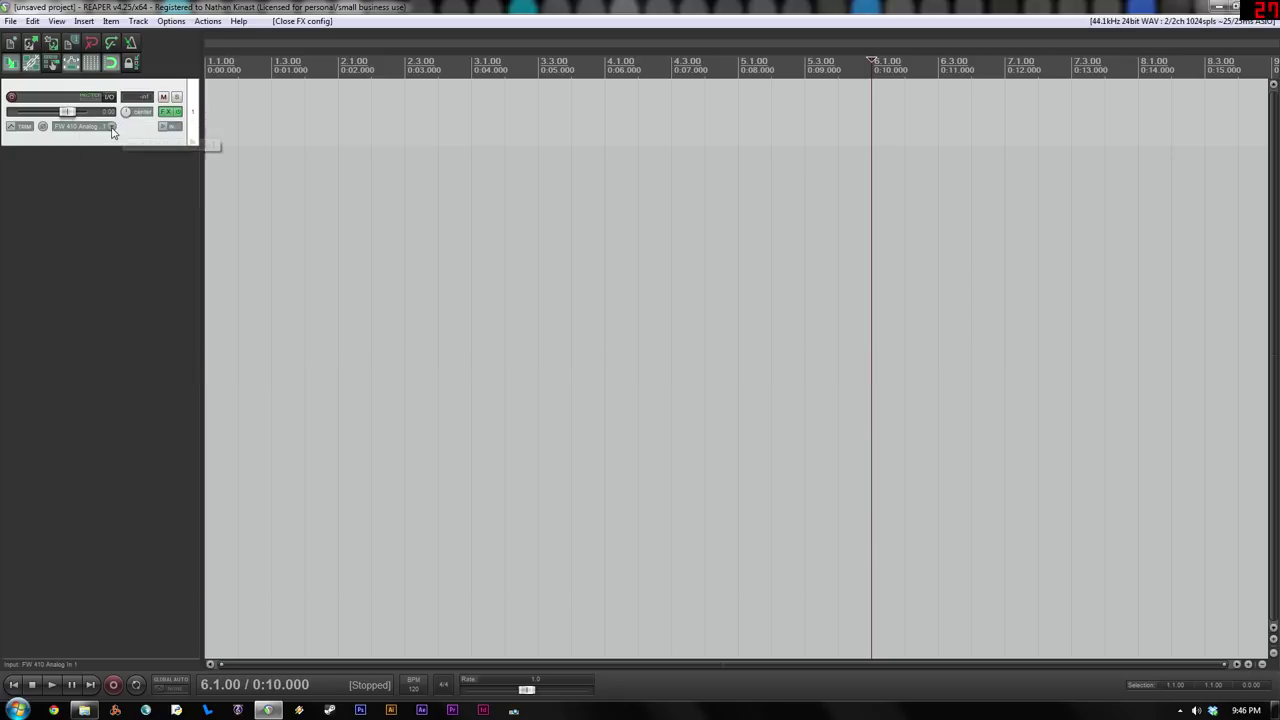
click(112, 130)
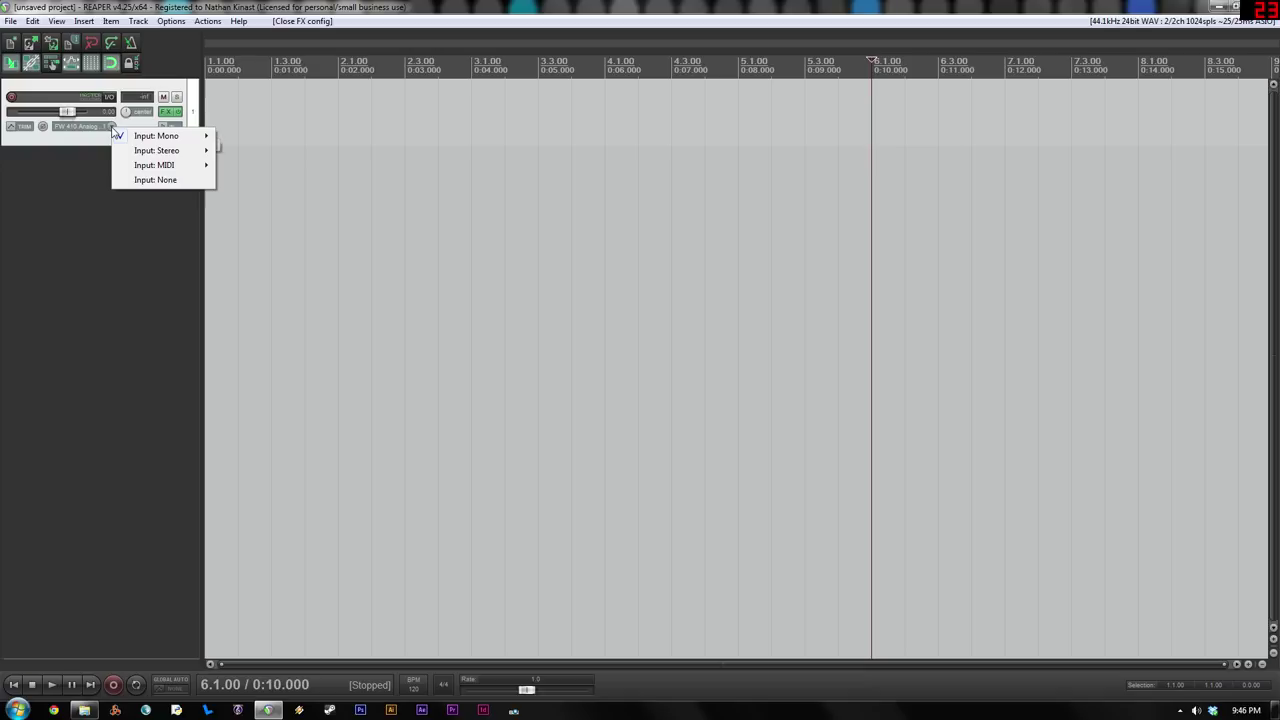
mouse_move(160, 168)
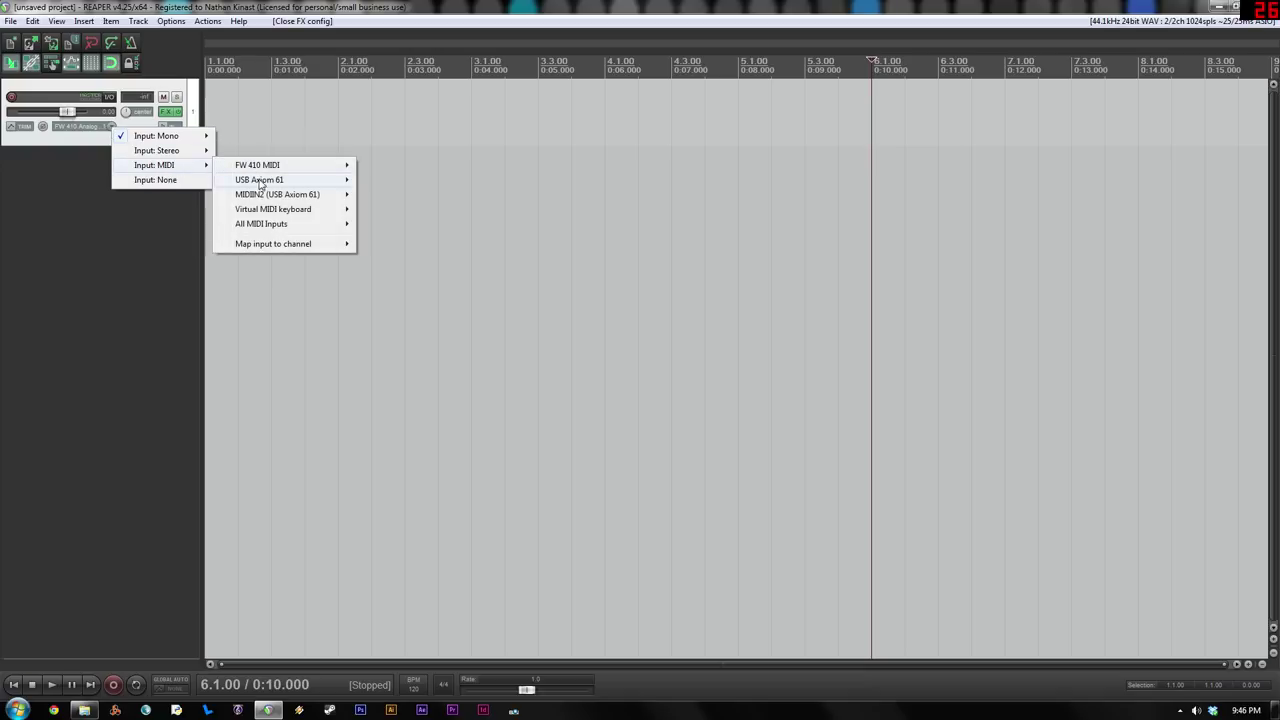
mouse_move(260, 224)
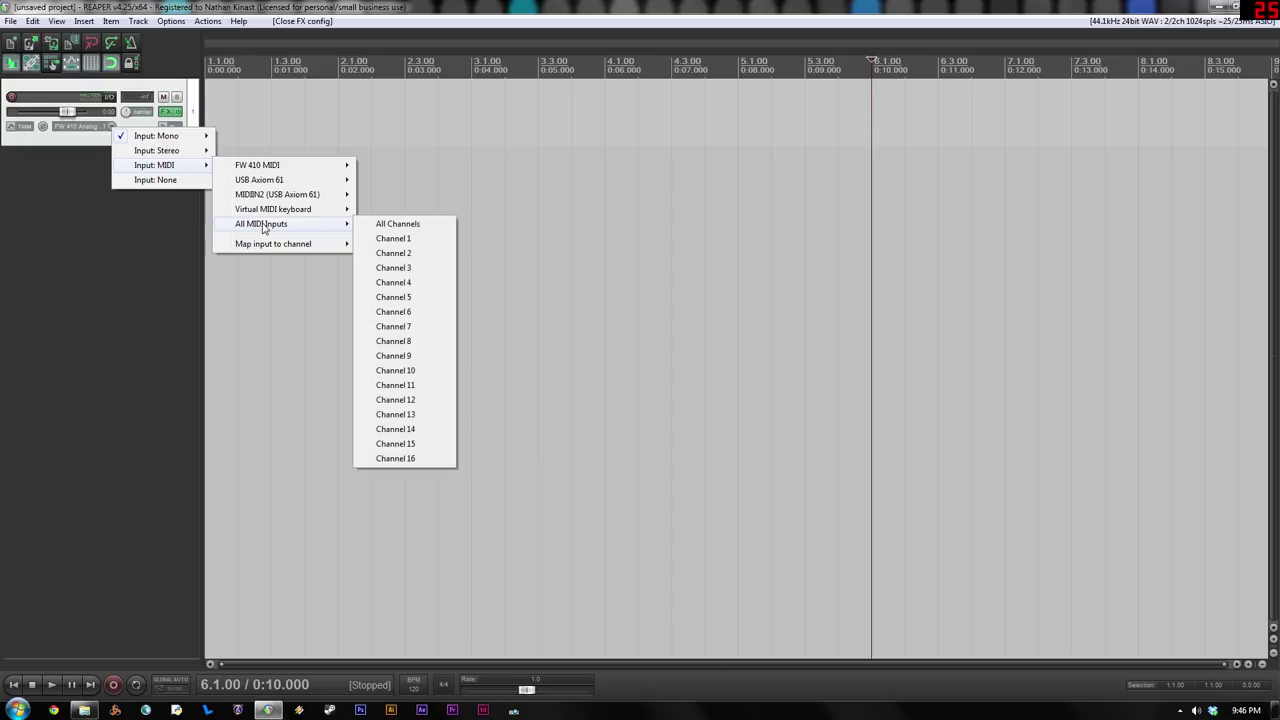
click(404, 226)
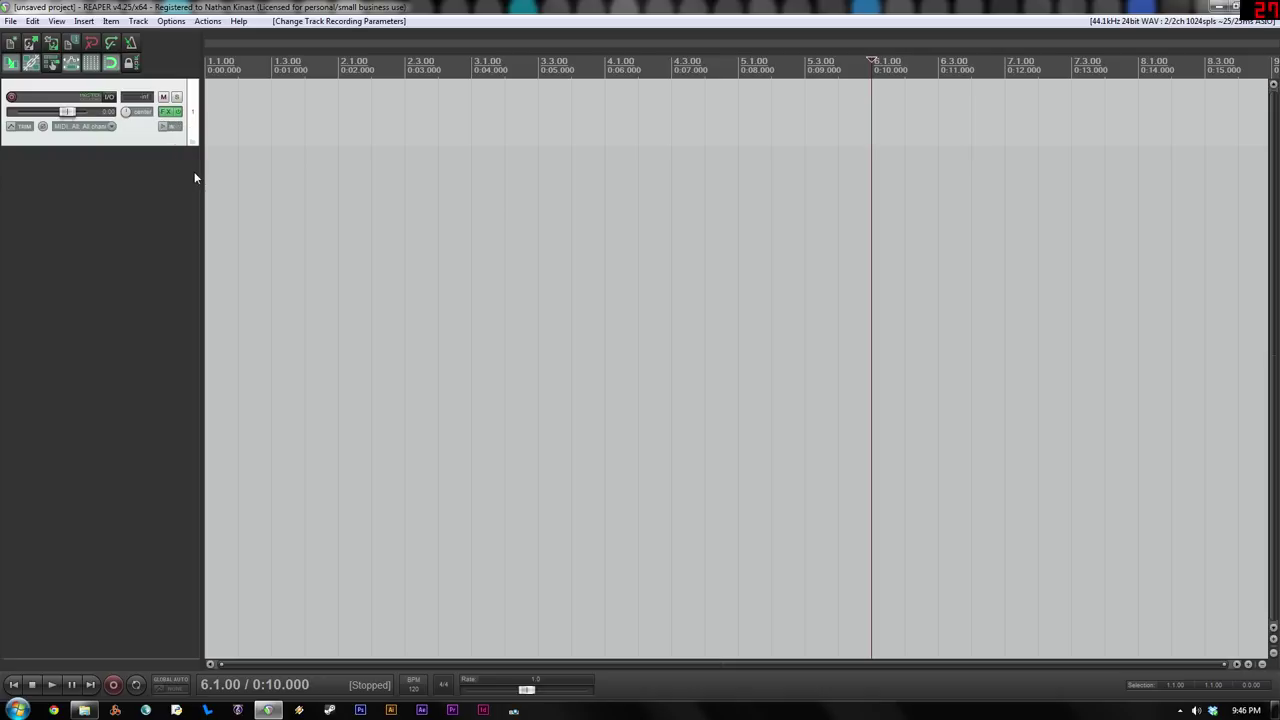
Turn on record monitoring and record-arm Track 1
click(165, 128)
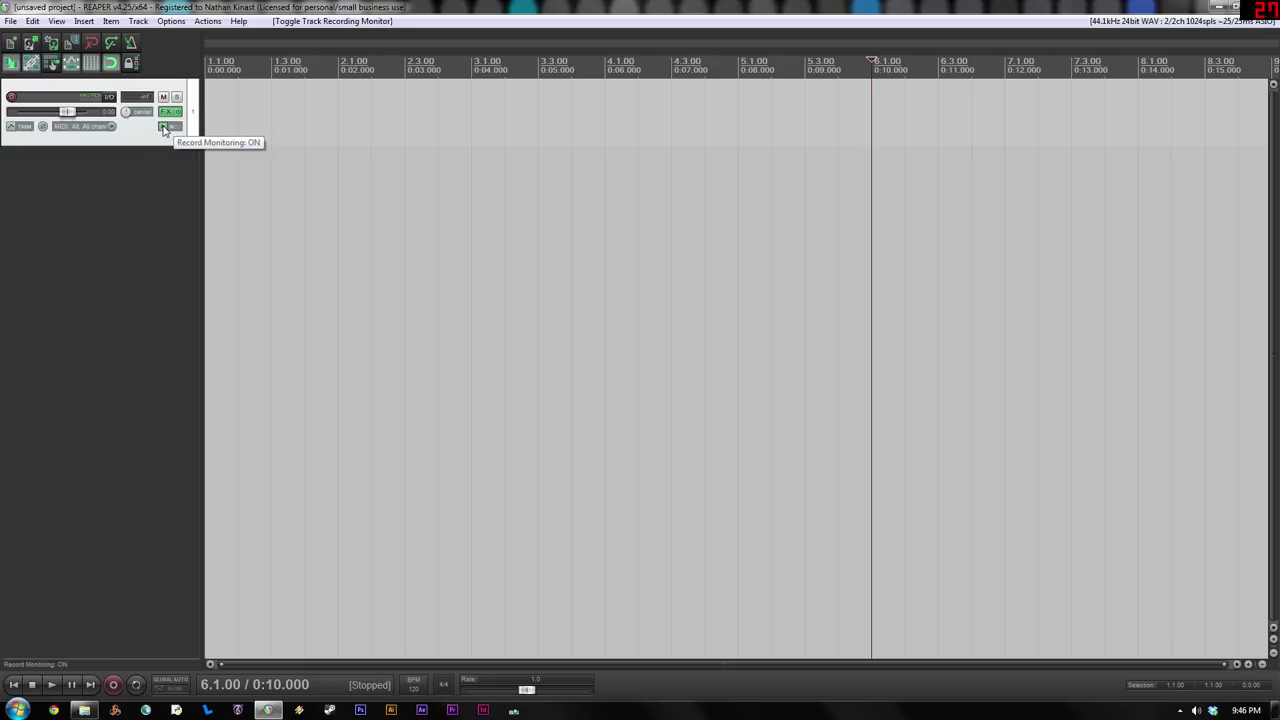
click(12, 98)
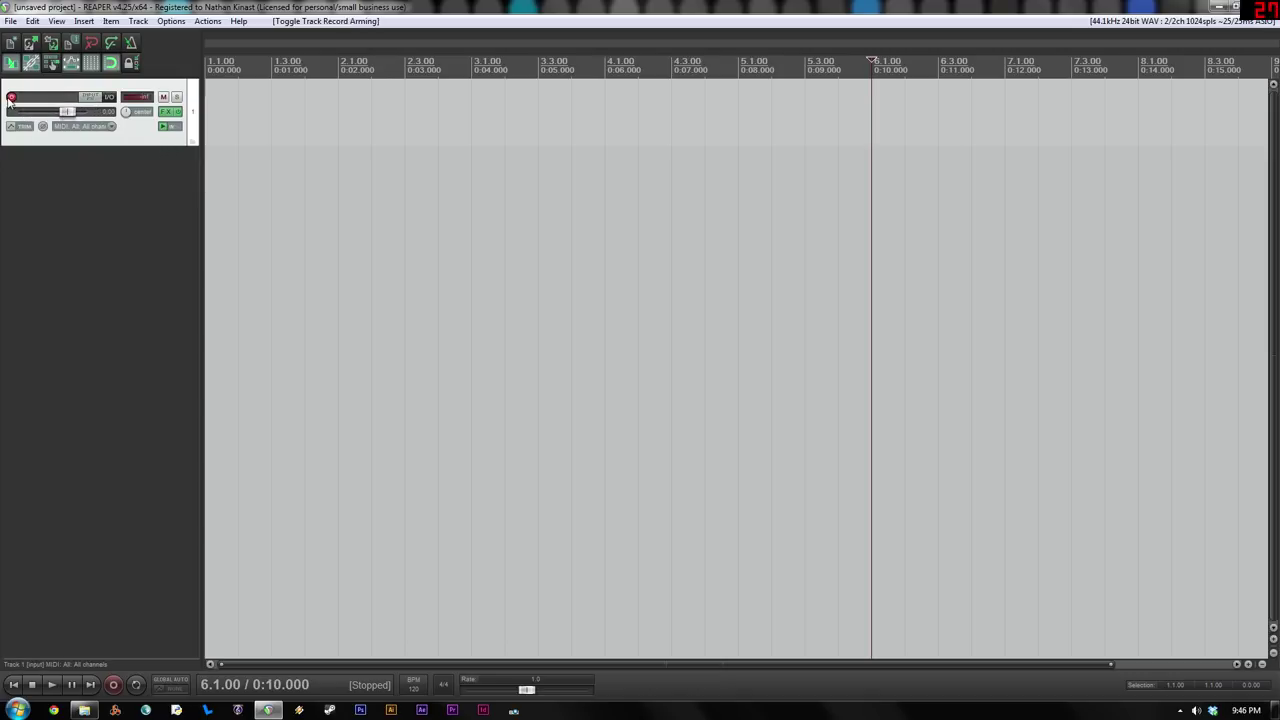
click(183, 155)
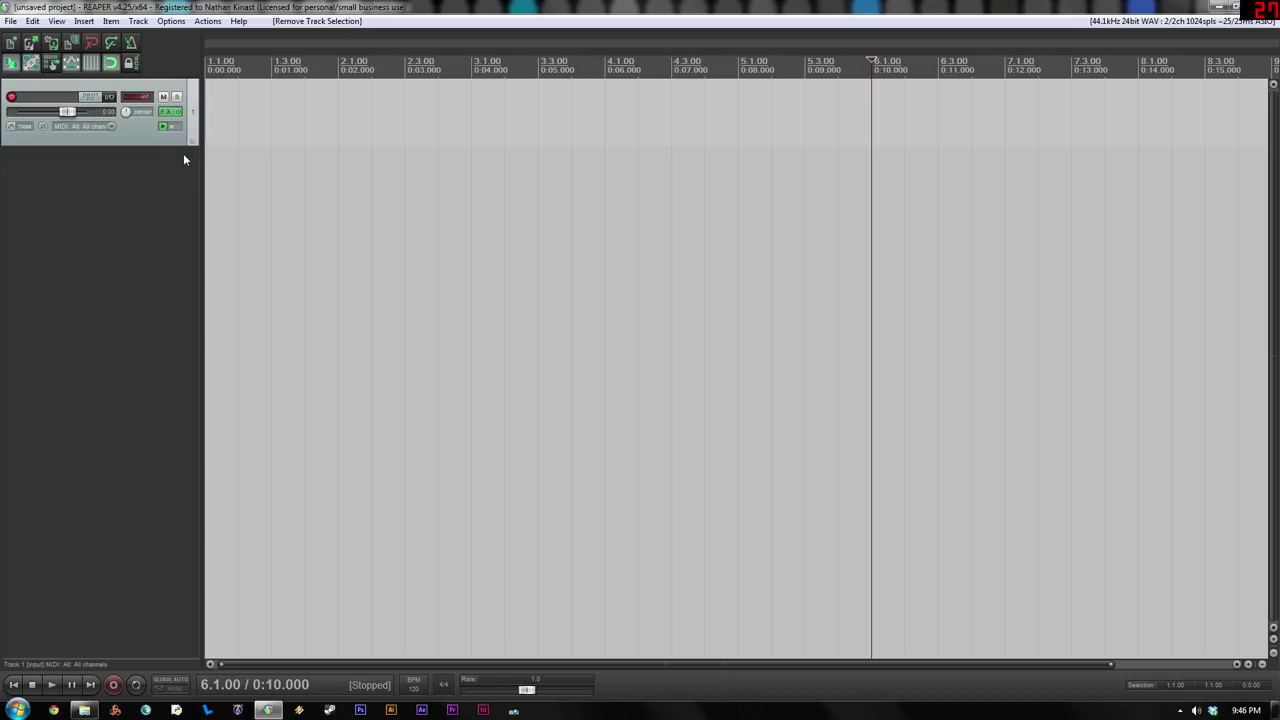
Rename Track 1 to 'Grand Piano'
click(42, 100)
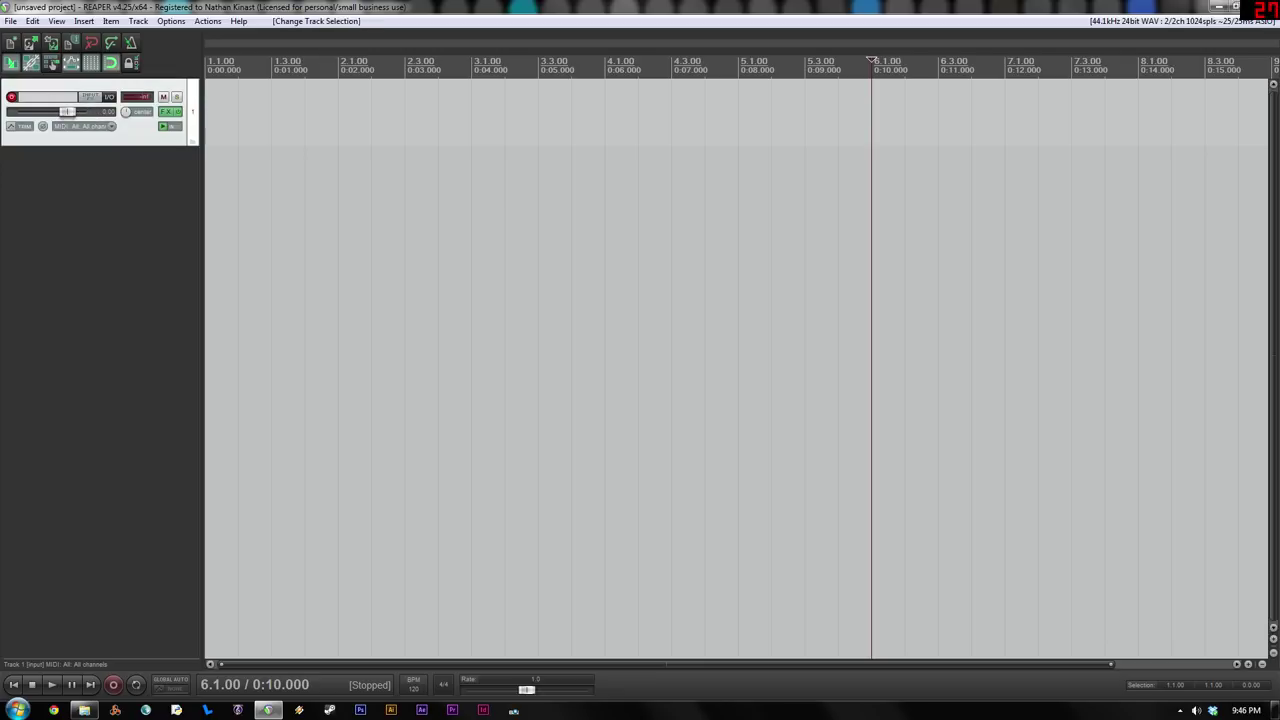
text(Grand)
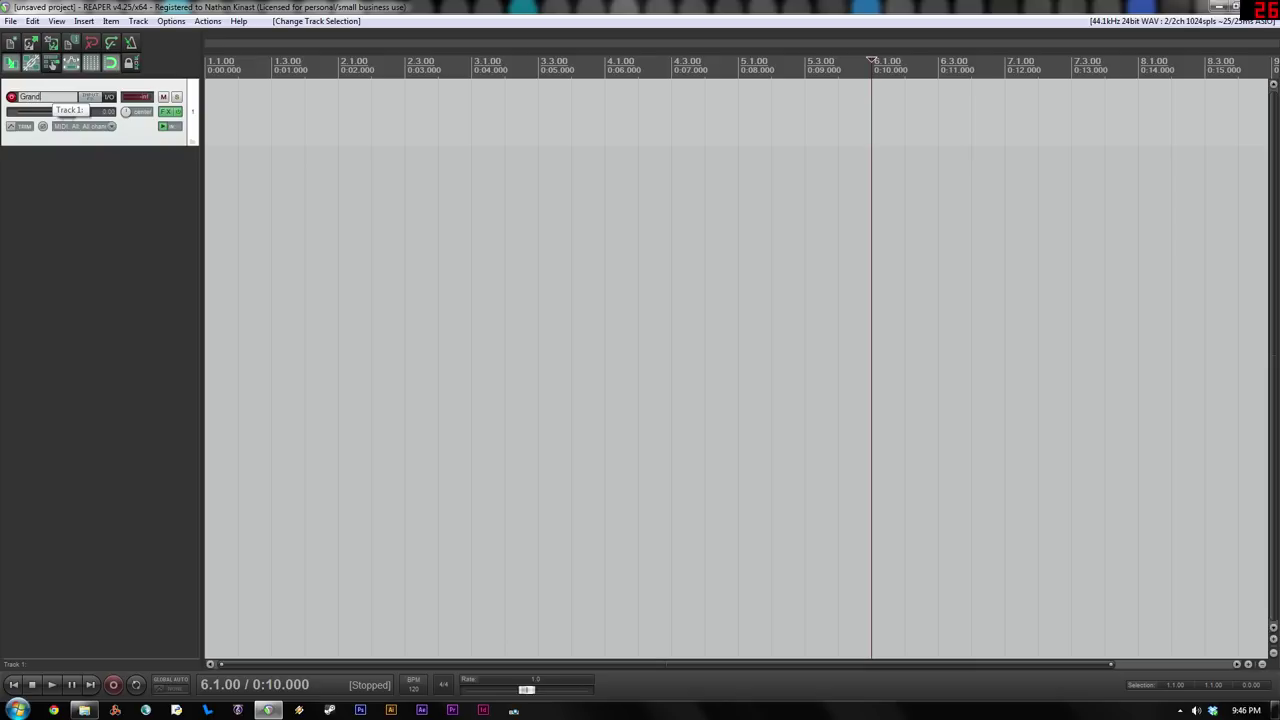
text( Piano)
key(Return)
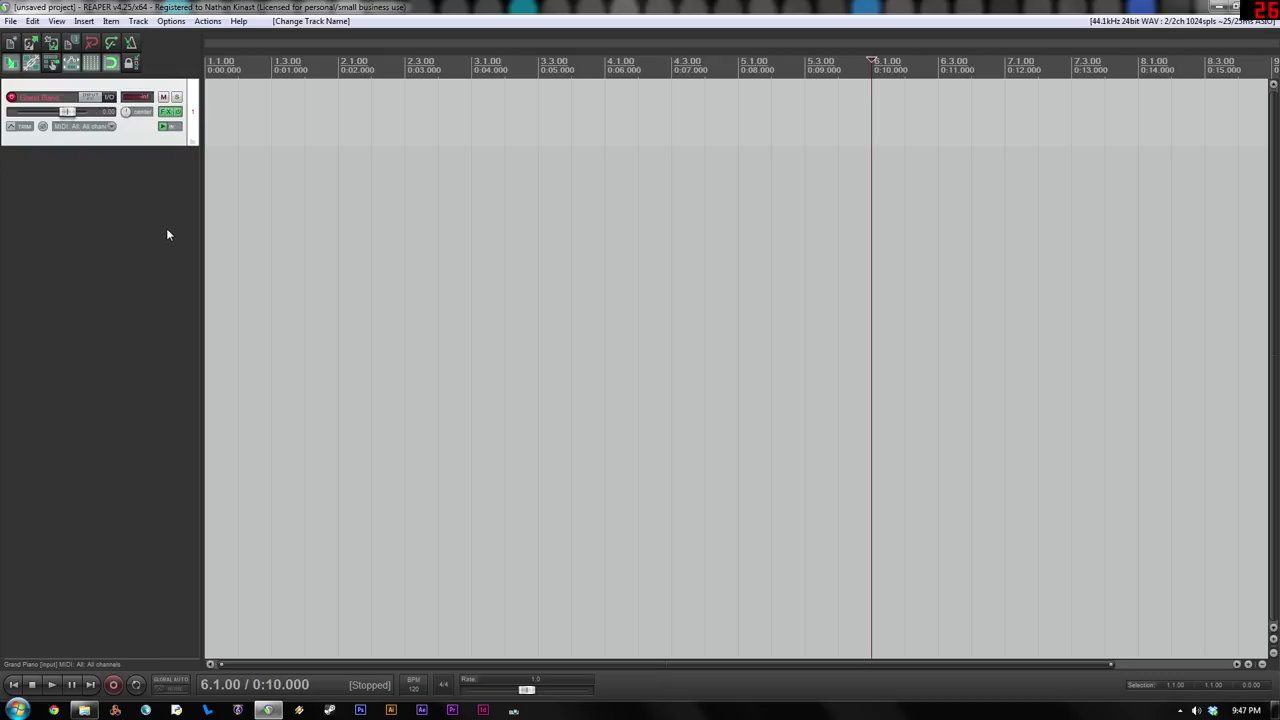
click(56, 21)
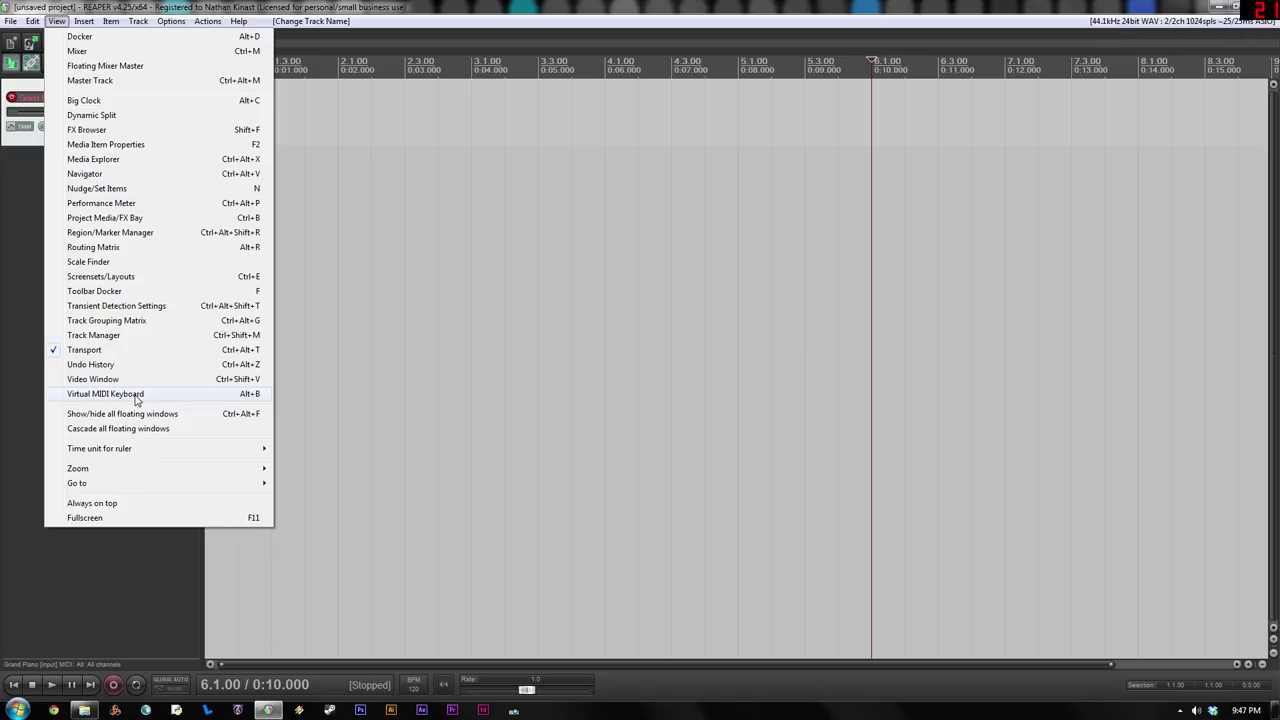
click(2, 240)
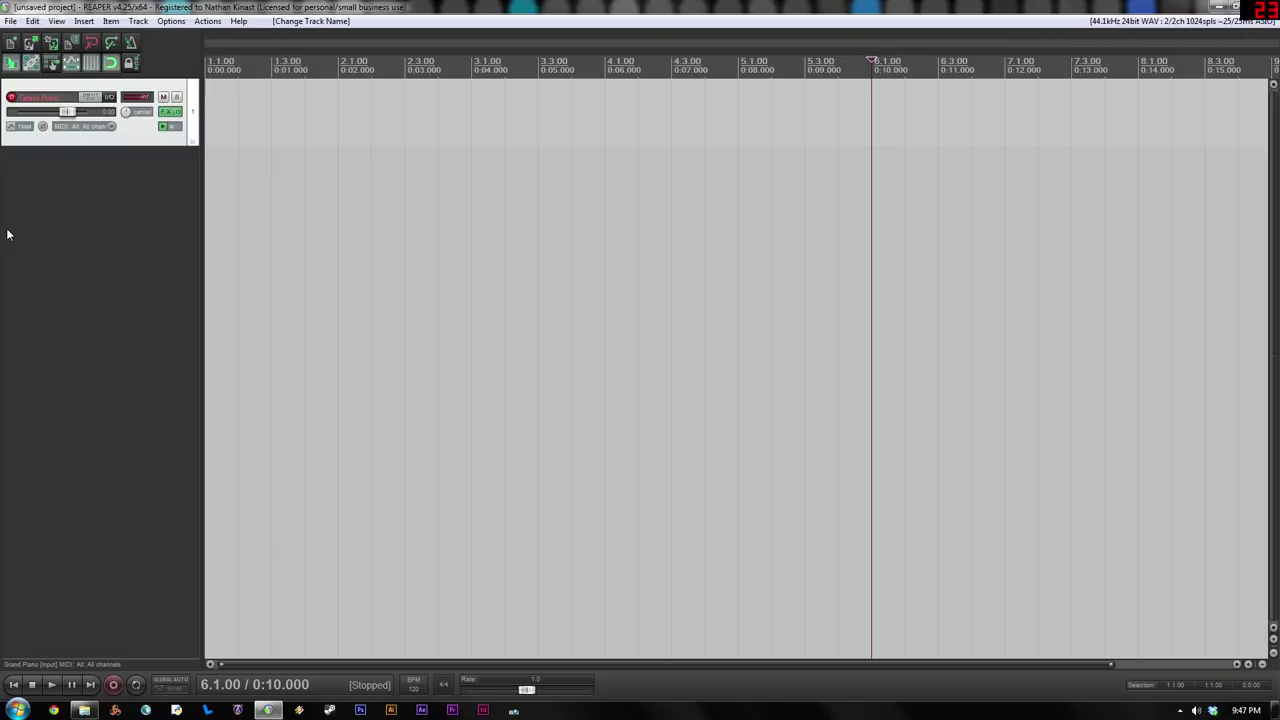
key(alt+b)
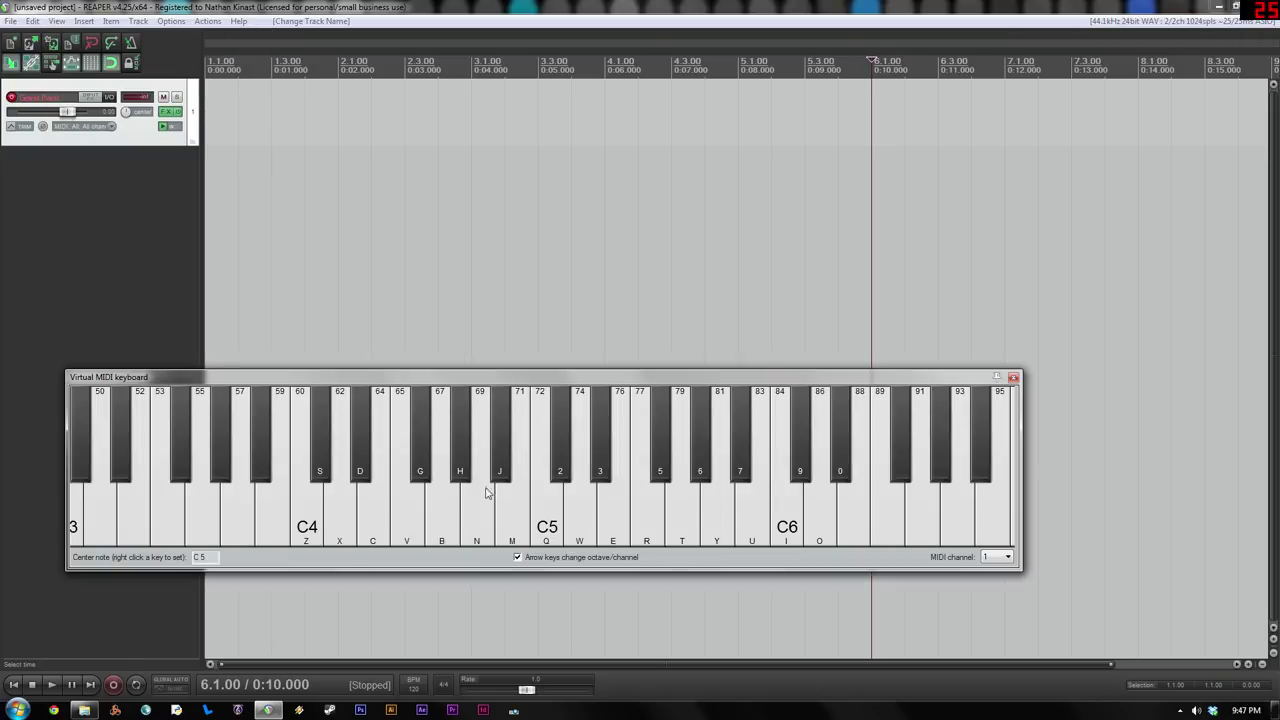
click(311, 522)
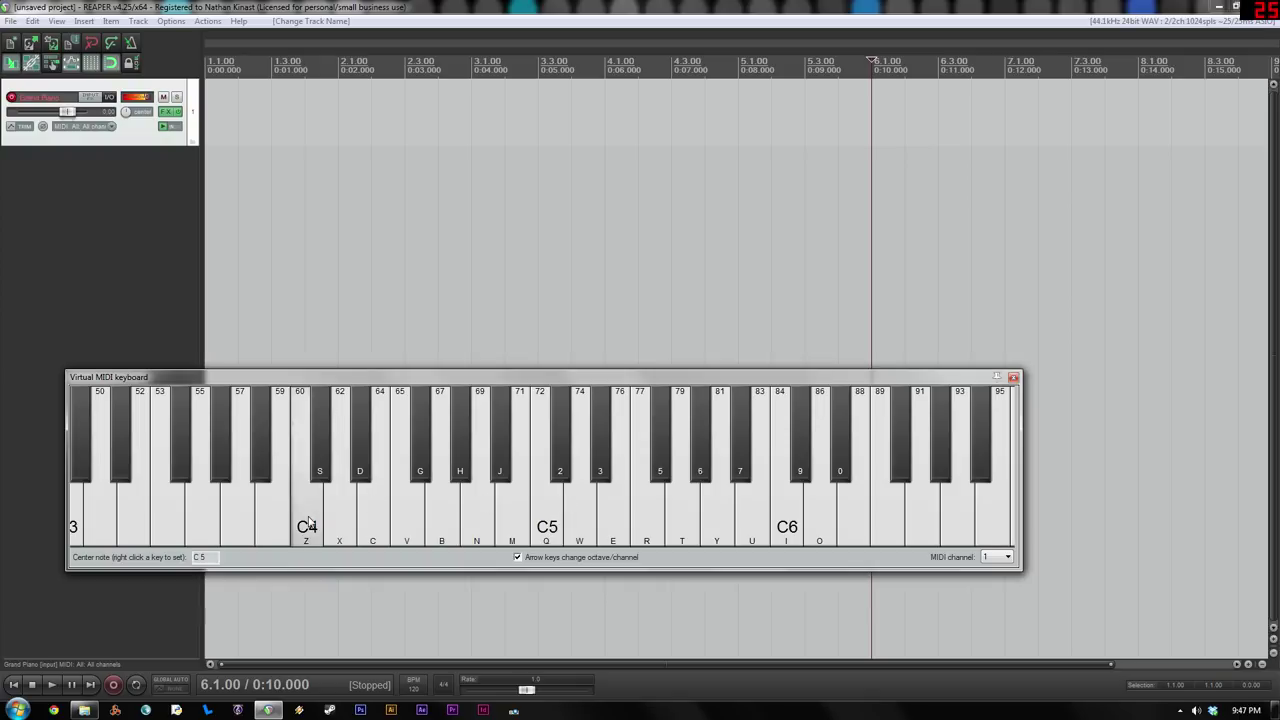
click(396, 520)
click(440, 521)
click(585, 523)
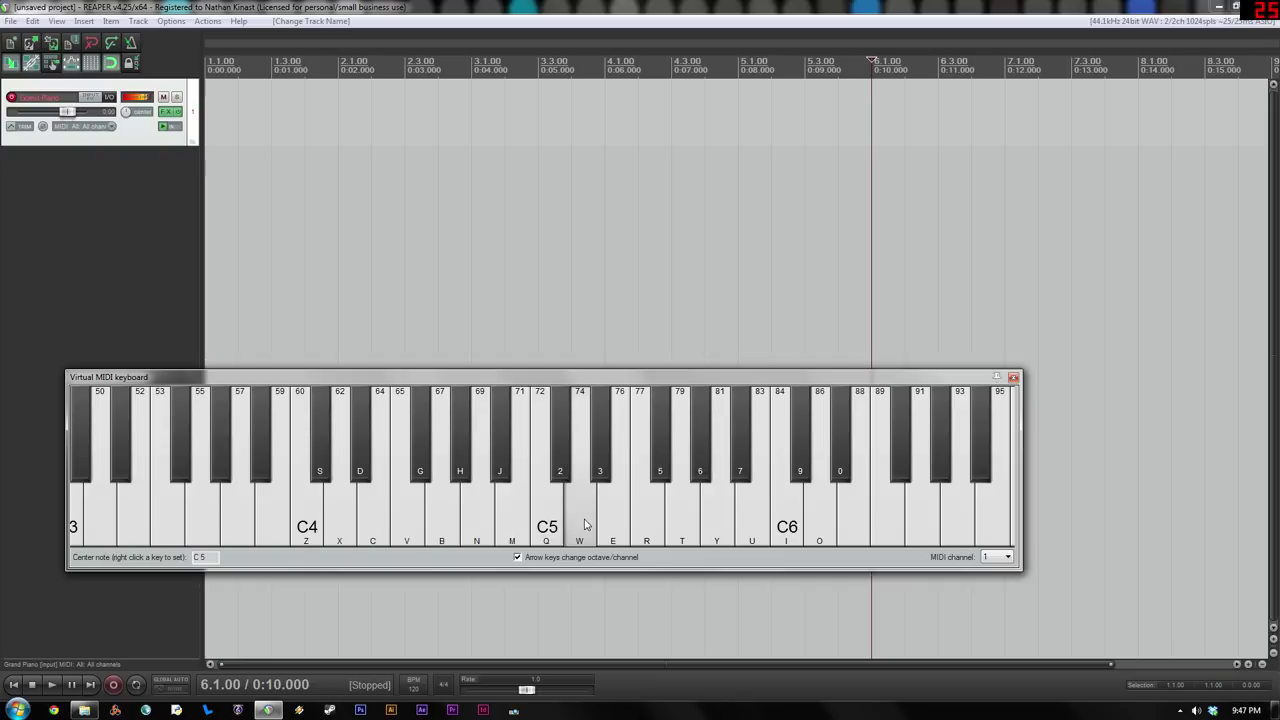
click(600, 472)
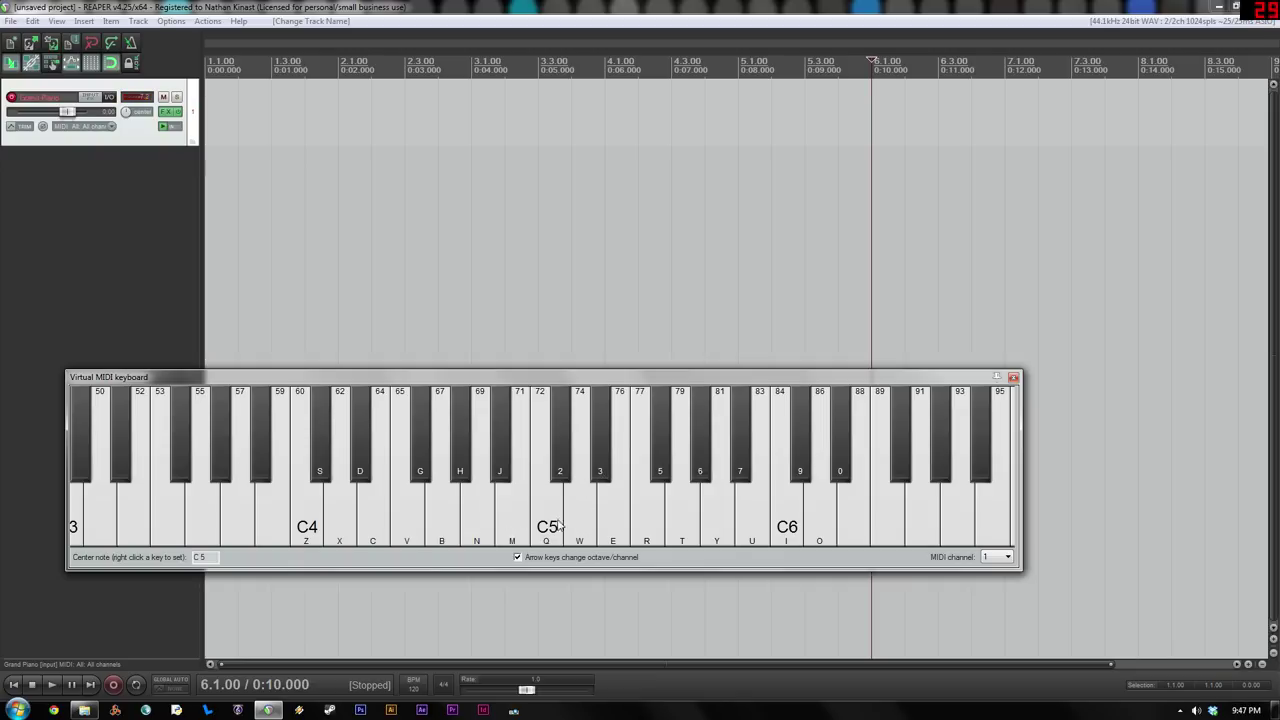
drag(440, 377, 427, 226)
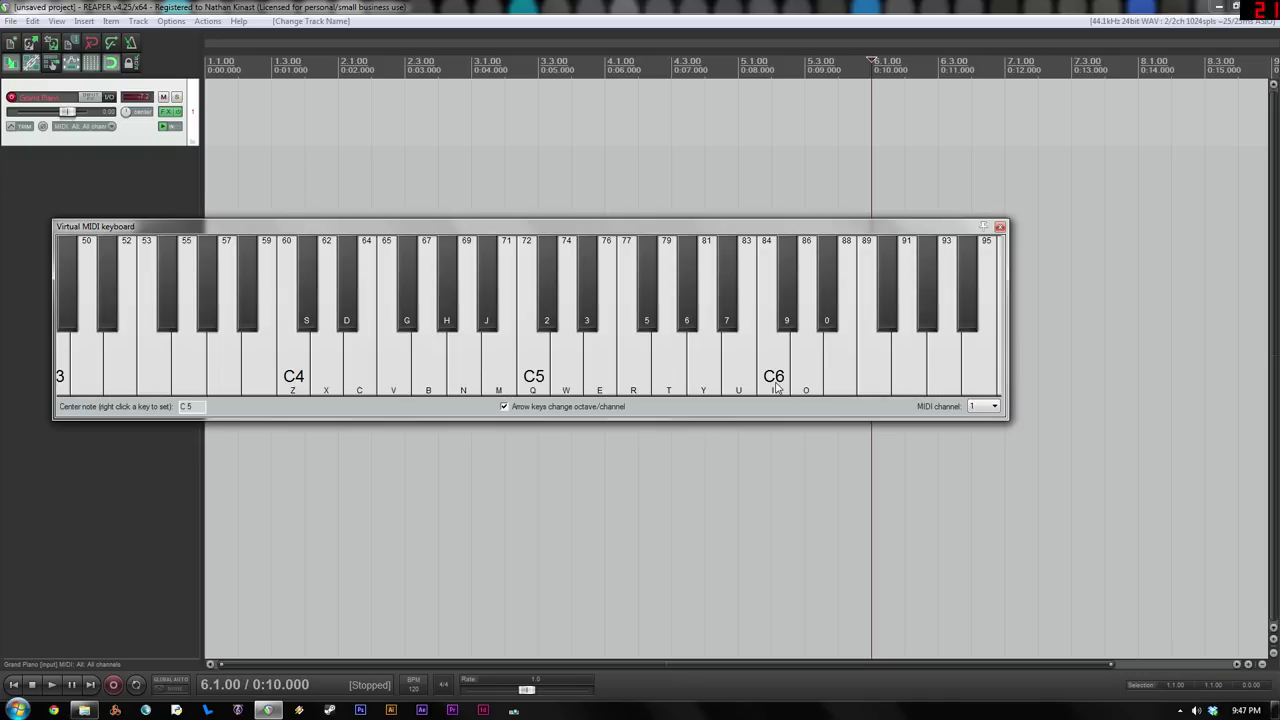
key(b)
key(b)
key(Left)
key(Left)
key(Left)
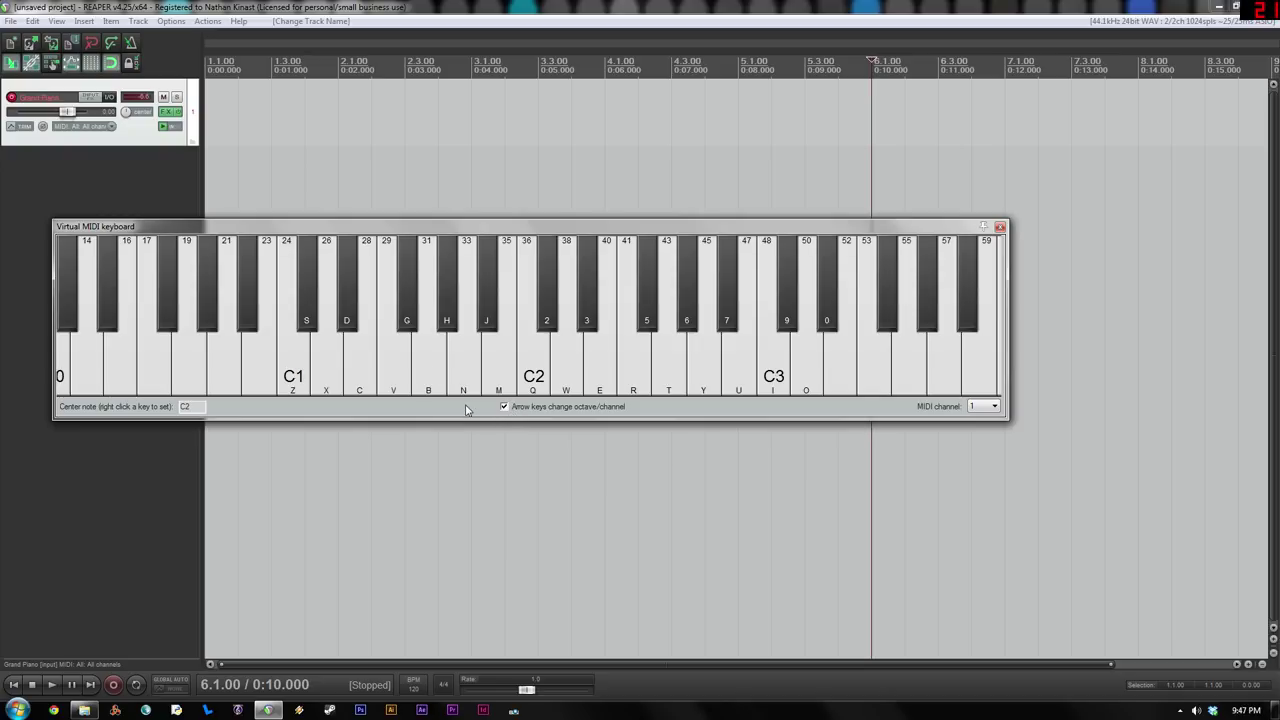
key(Right)
key(Right)
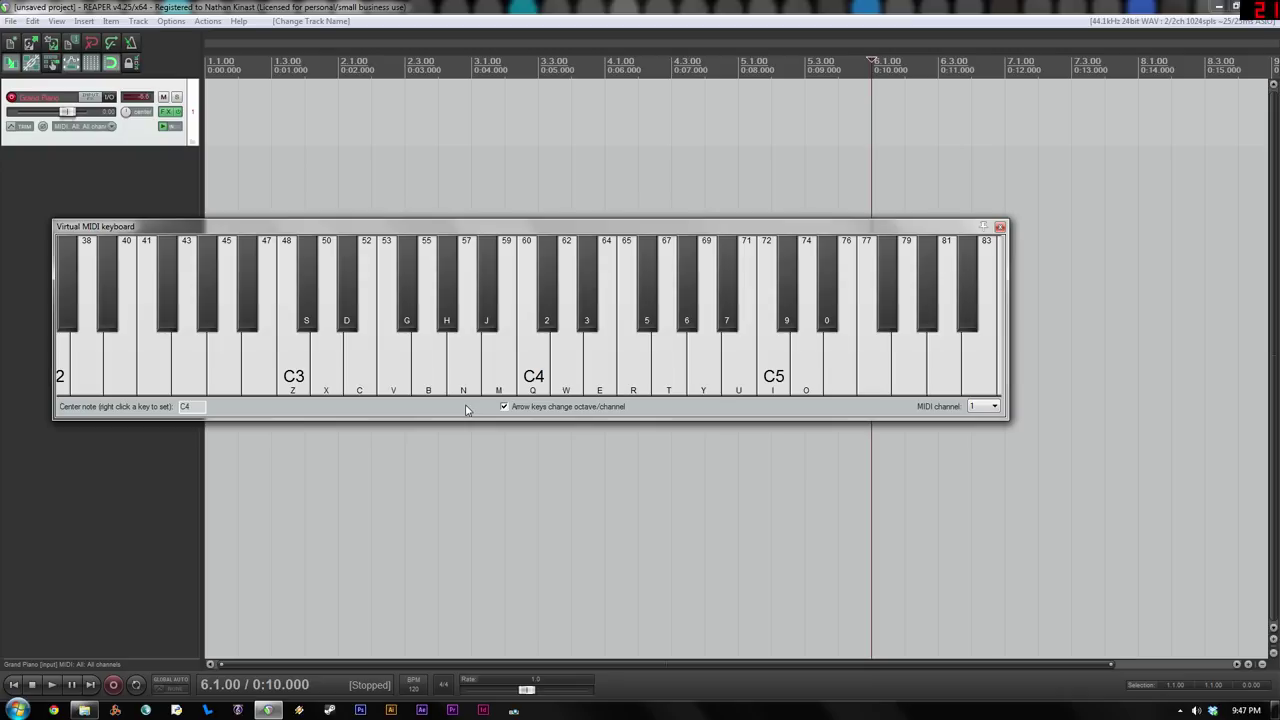
key(Right)
key(Right)
key(Right)
key(Right)
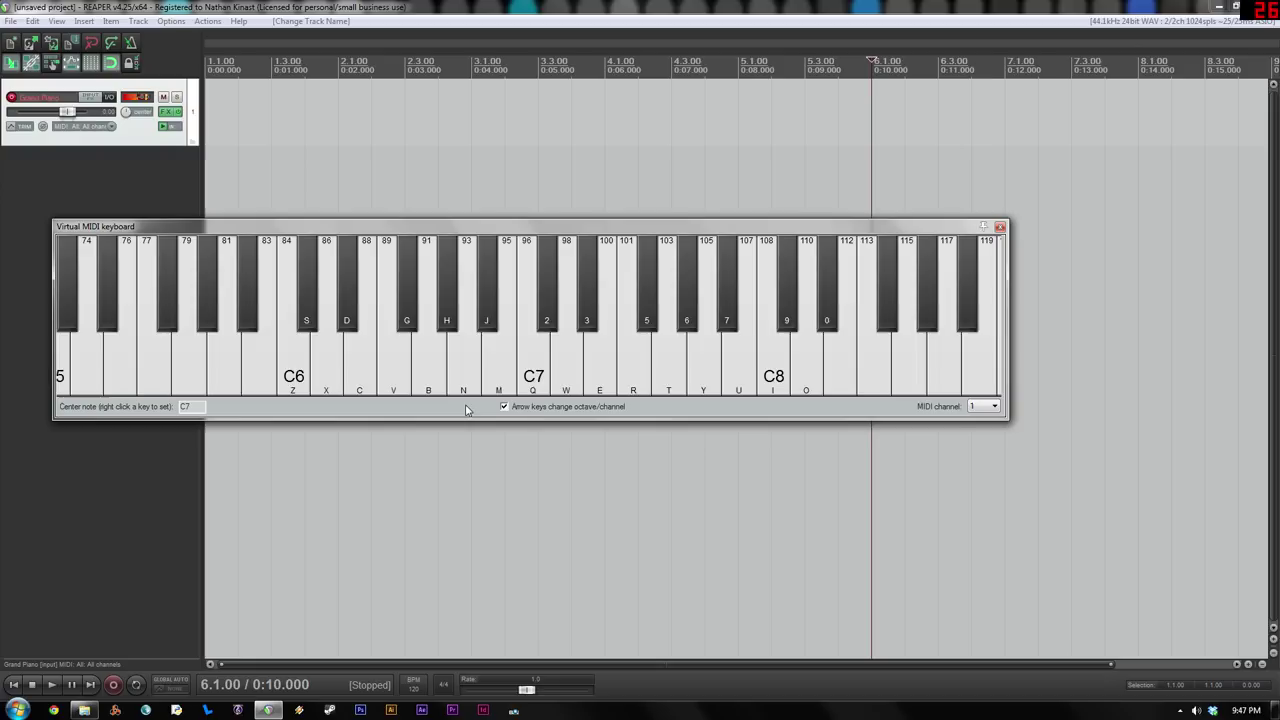
key(Left)
key(Left)
key(Left)
key(Left)
key(Left)
key(Left)
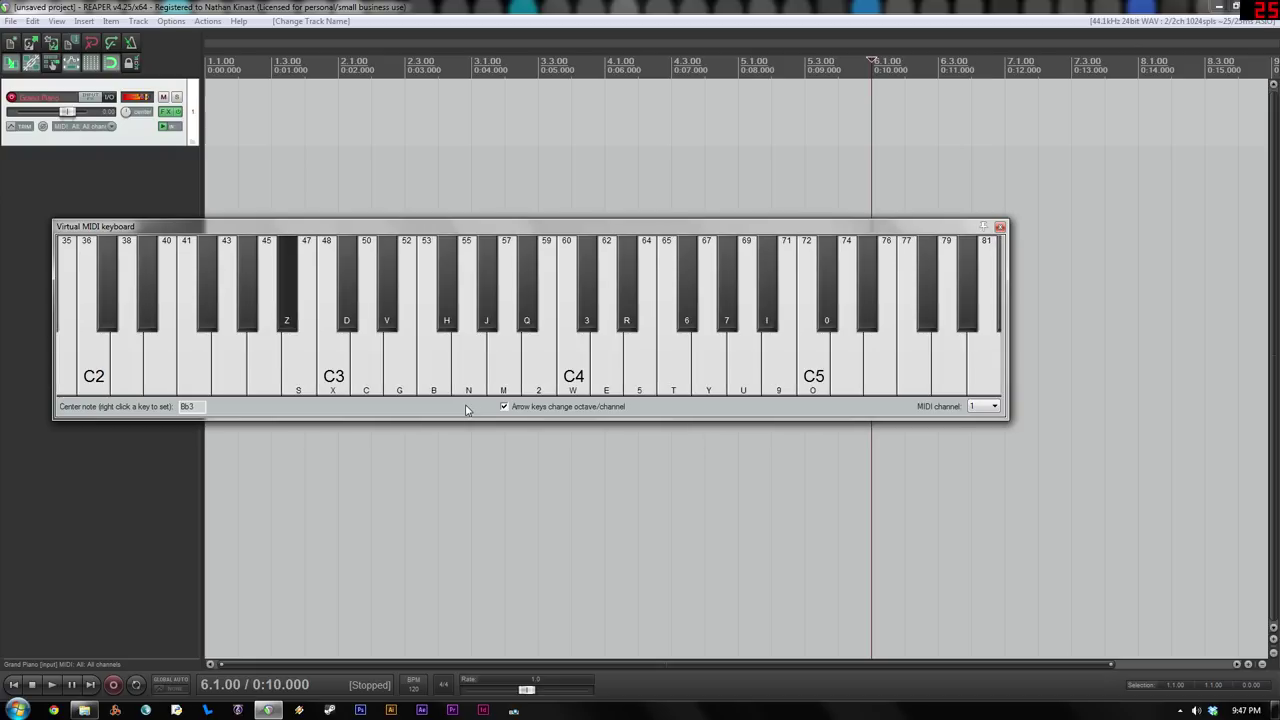
key(Right)
key(Right)
key(Right)
key(Right)
key(Right)
key(Right)
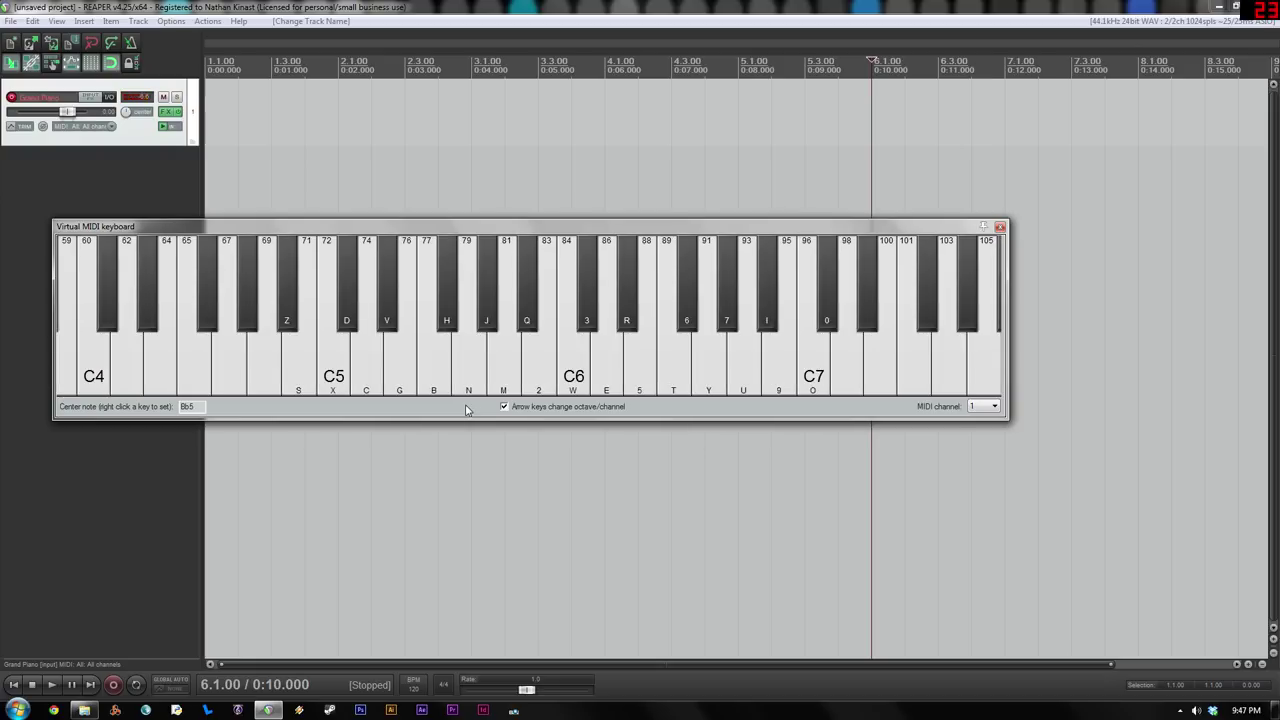
key(Left)
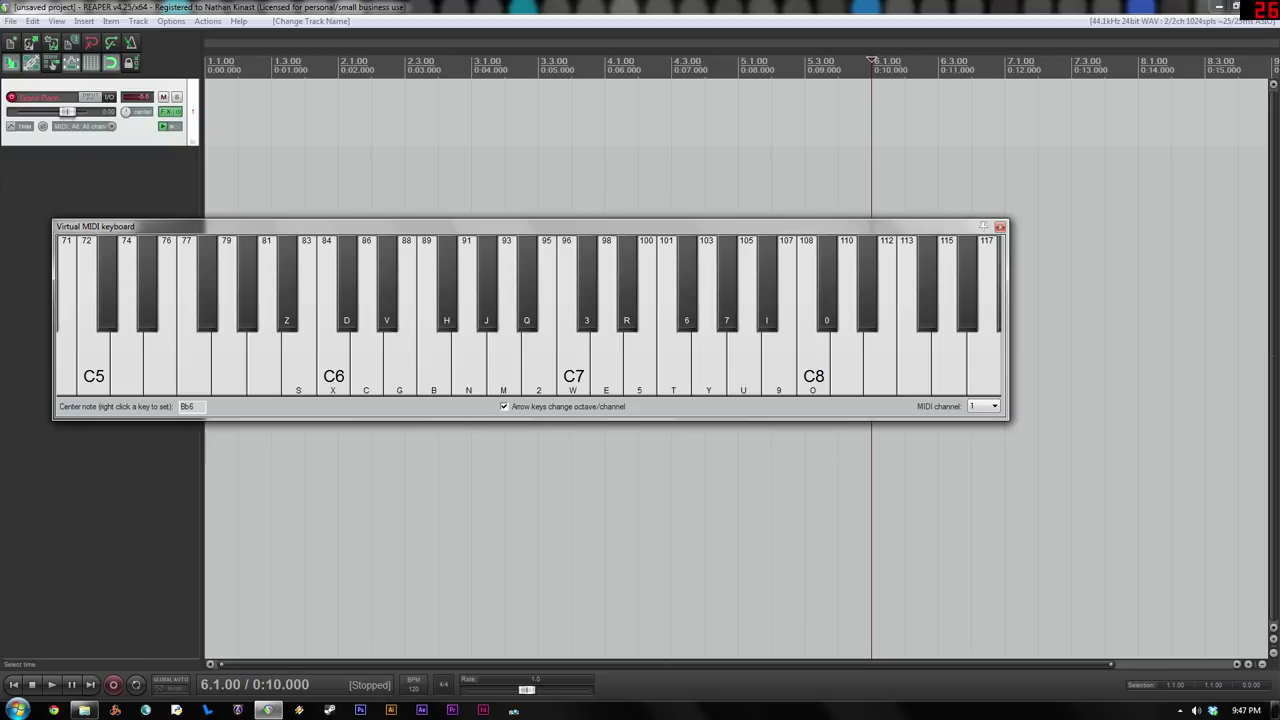
click(1000, 227)
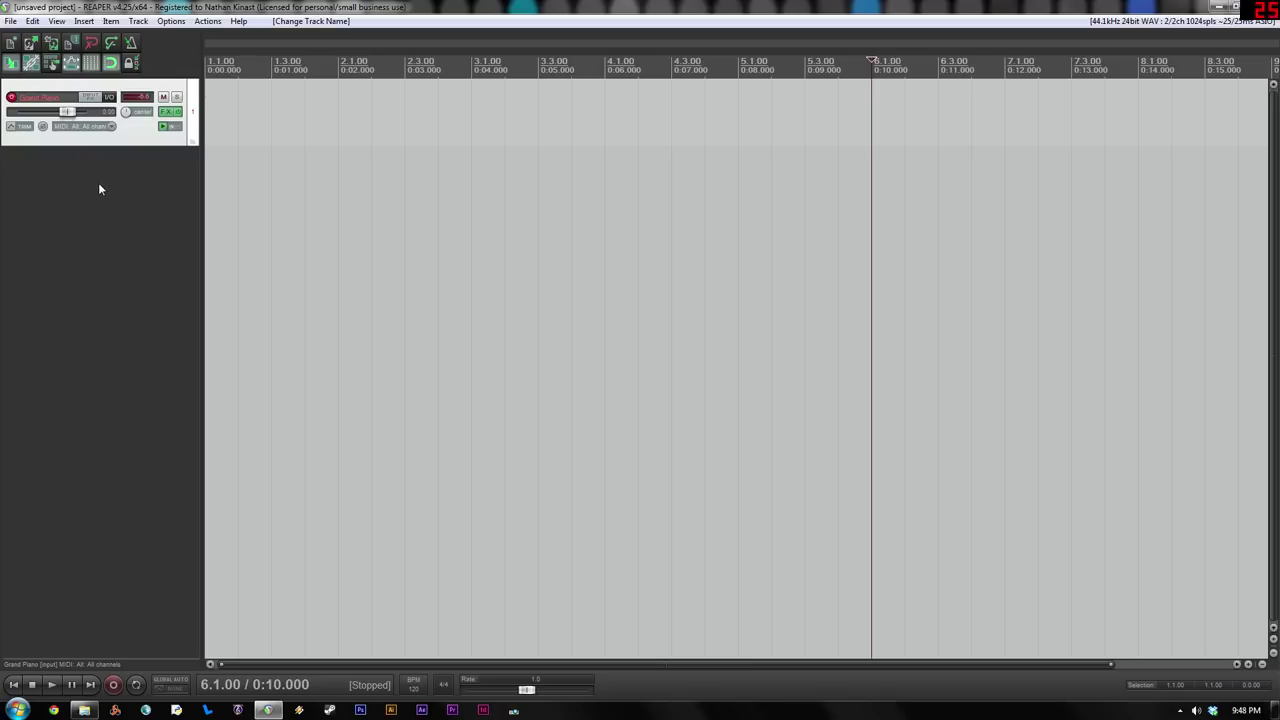
Duplicate the Grand Piano track twice to make three tracks
right_click(138, 138)
click(165, 234)
right_click(150, 206)
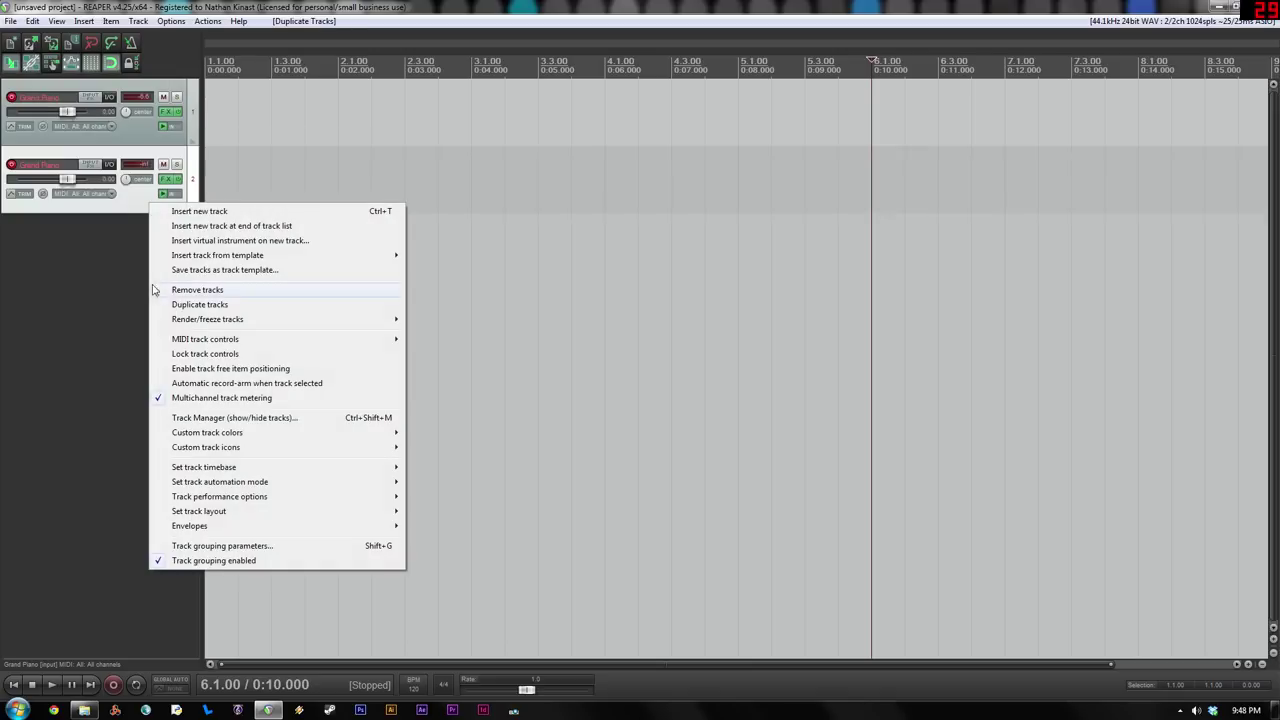
click(160, 304)
Rename track 2 to 'Harp' and track 3 to 'Flute'
click(42, 172)
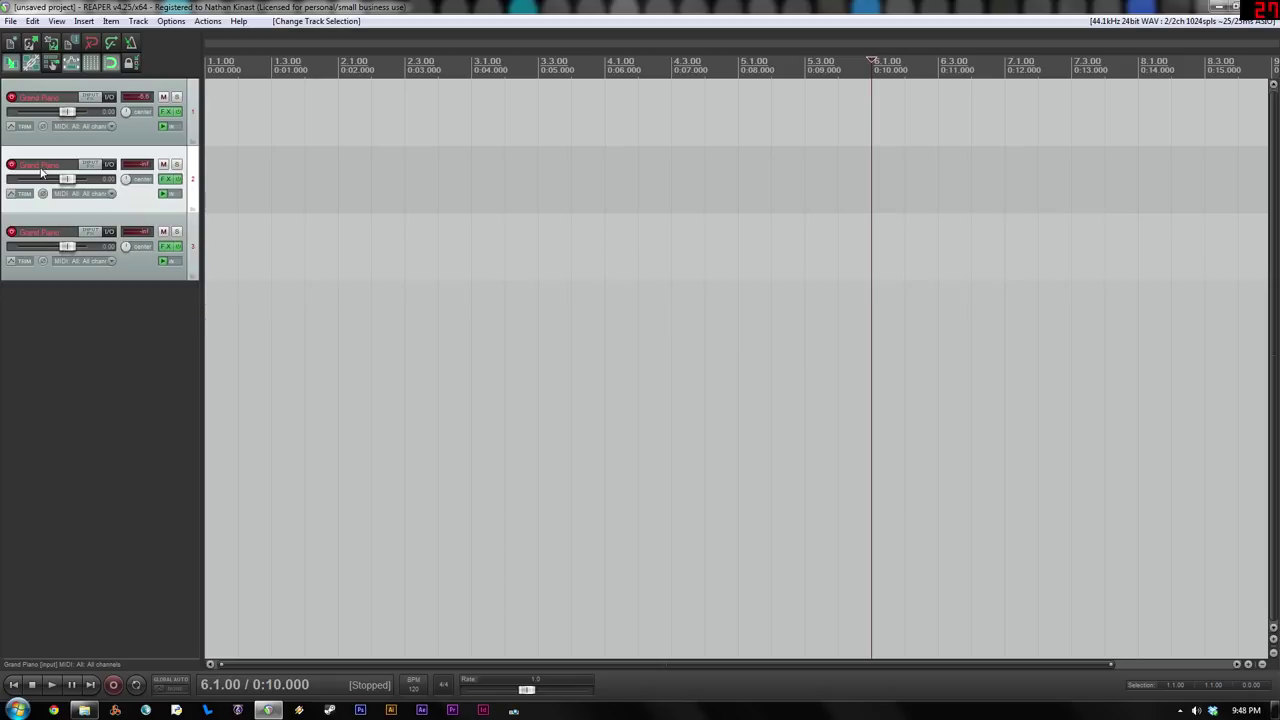
double_click(44, 165)
text(Harp)
key(Return)
double_click(55, 236)
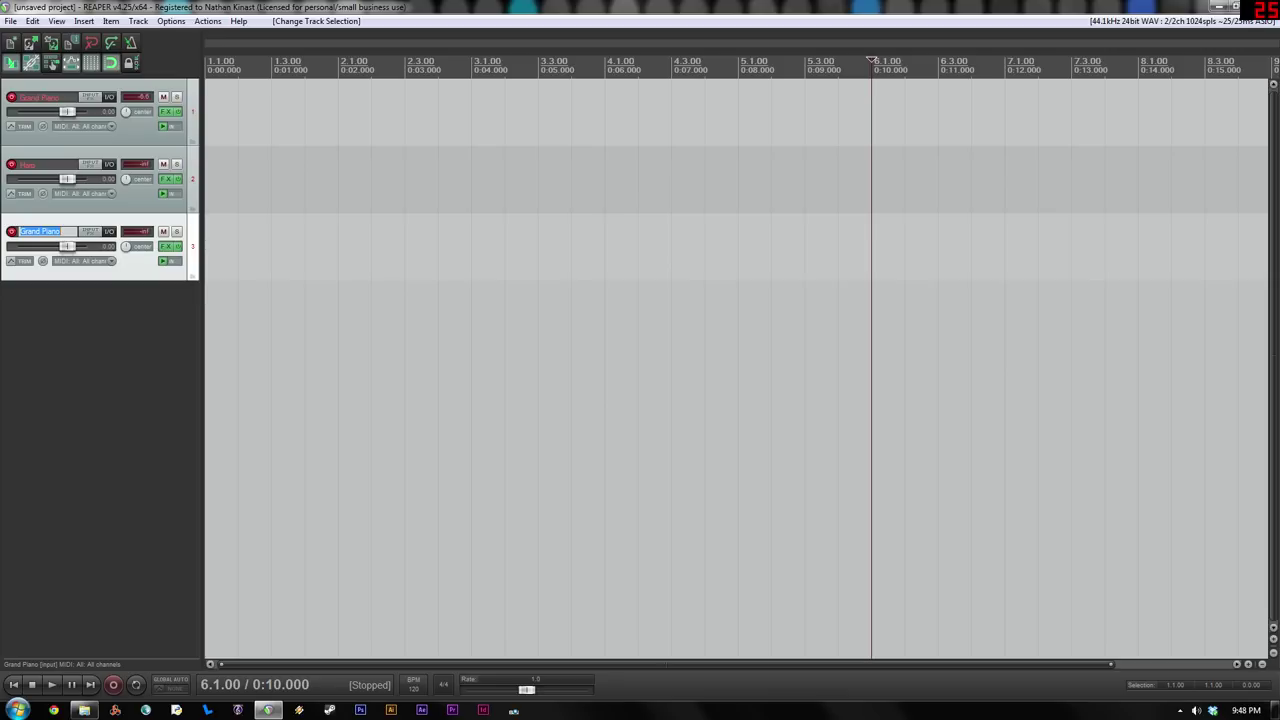
text(Flute)
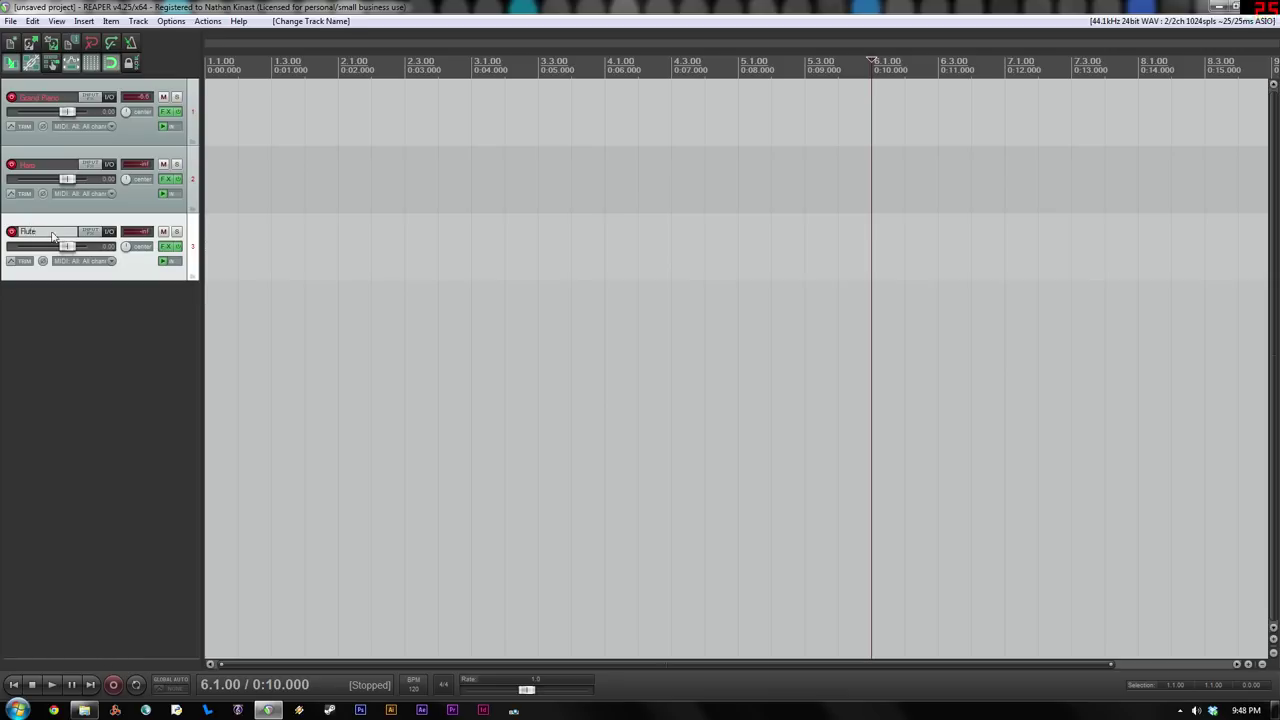
key(Return)
click(158, 289)
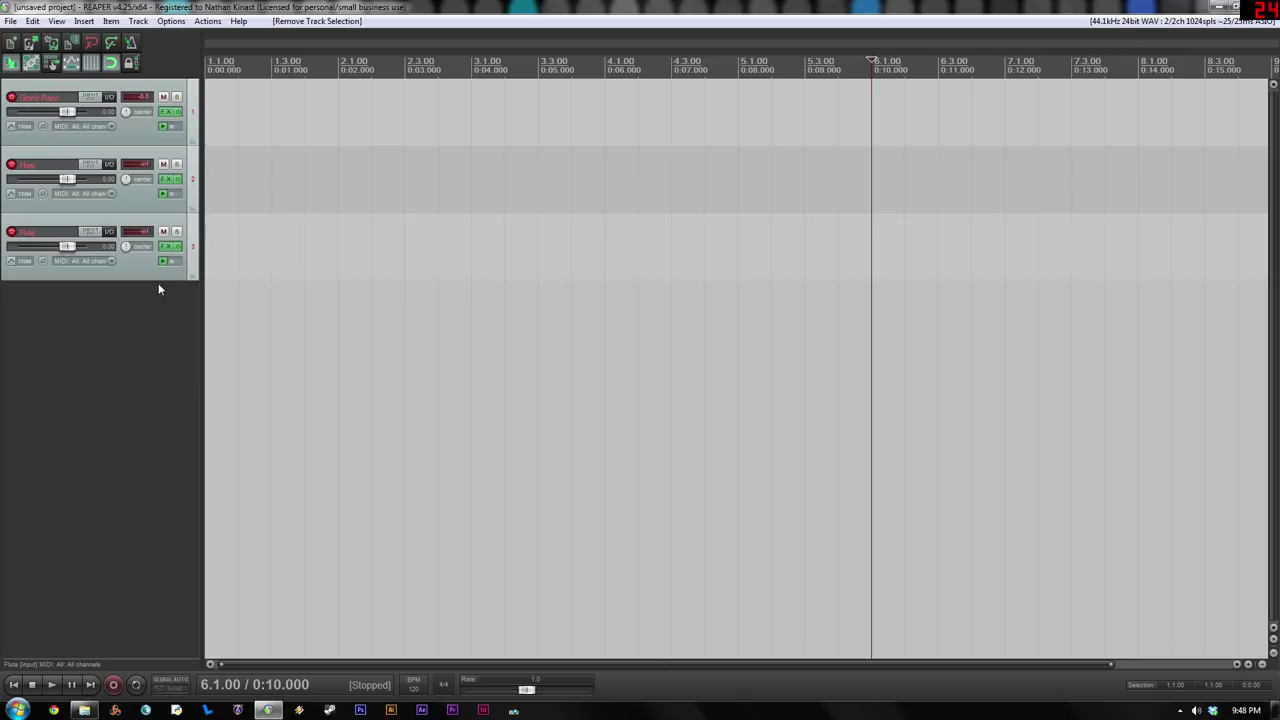
Load Concert Harp.sfz into the Harp track's sfz sampler and close its plugin windows
click(170, 179)
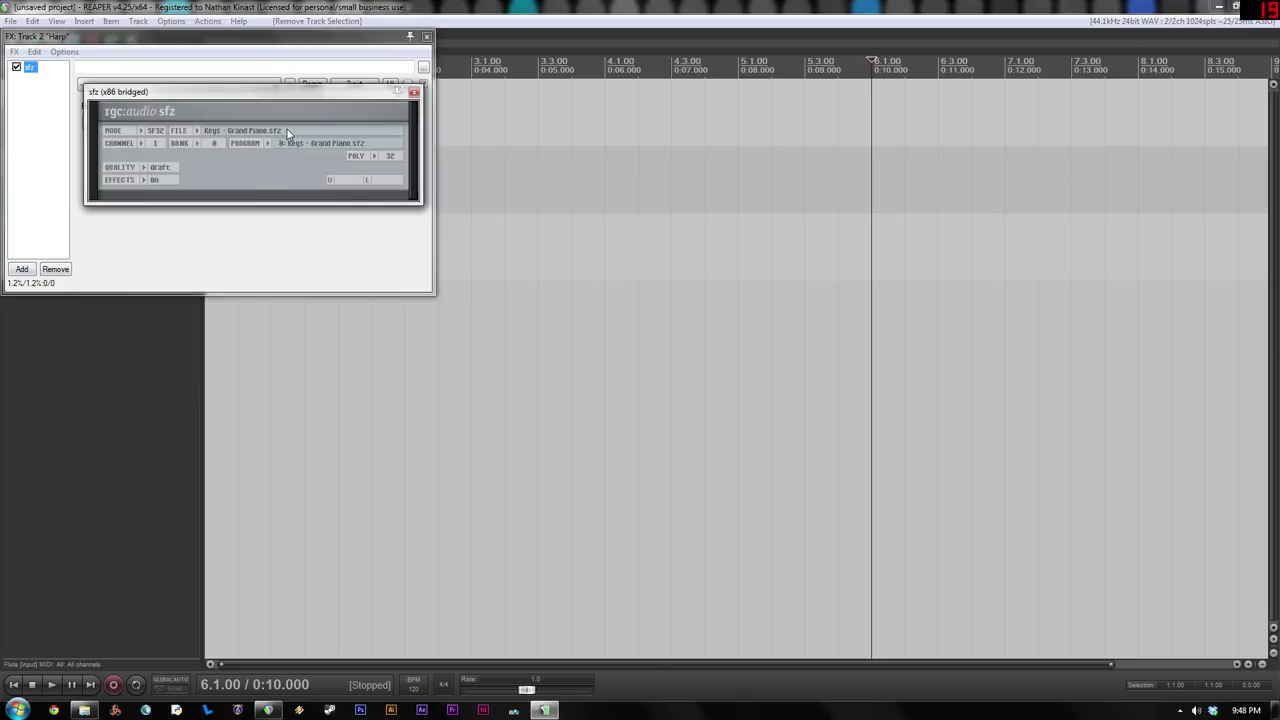
click(281, 260)
scroll(281, 262, down, 10)
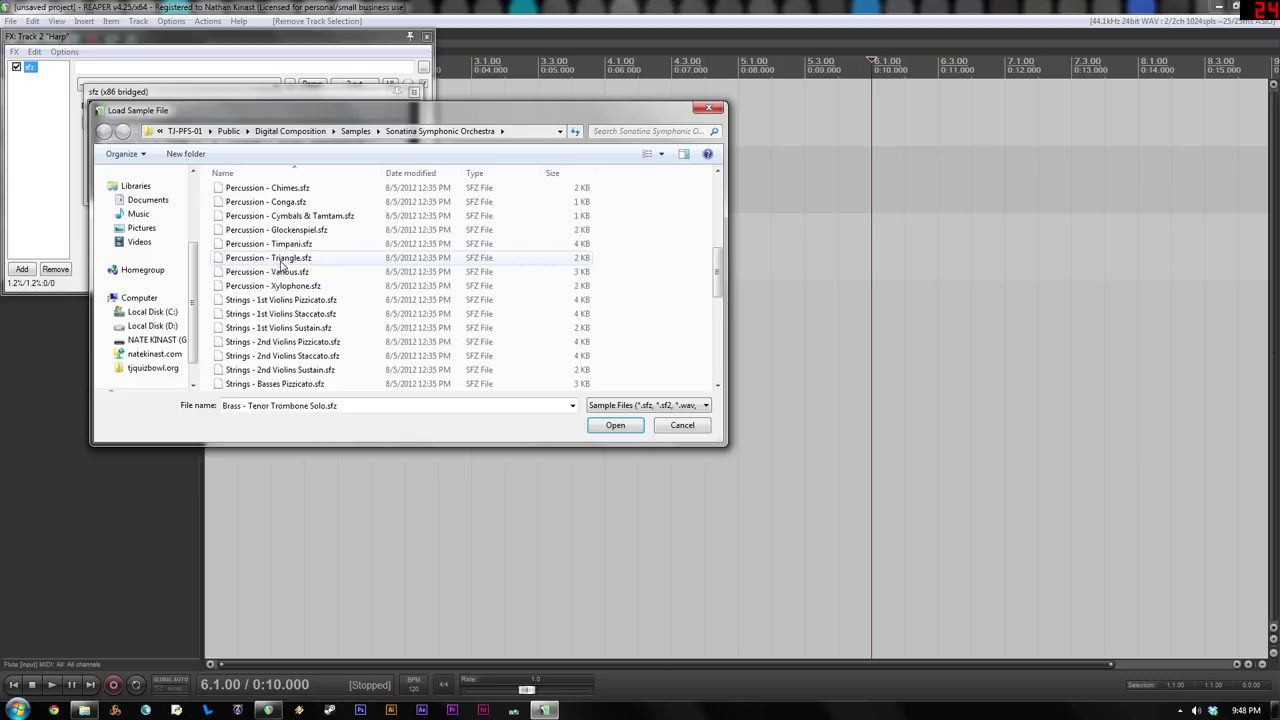
scroll(281, 260, up, 12)
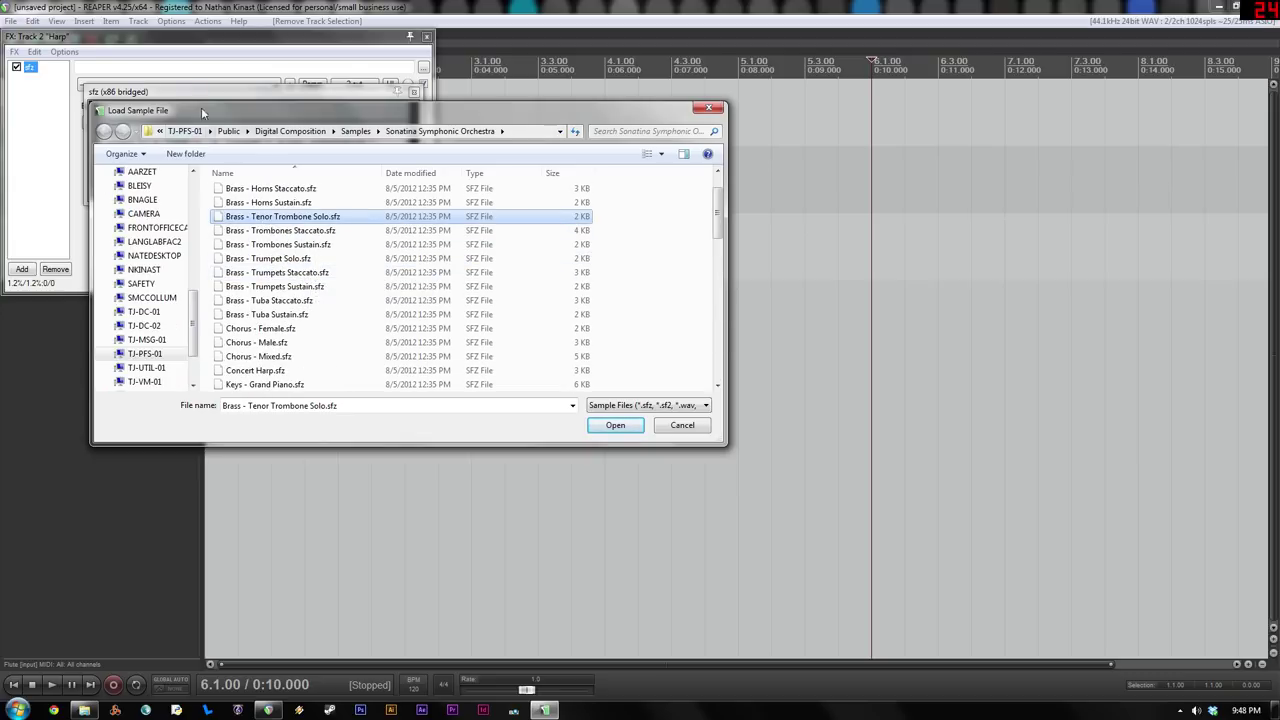
scroll(327, 288, up, 1)
scroll(310, 285, down, 5)
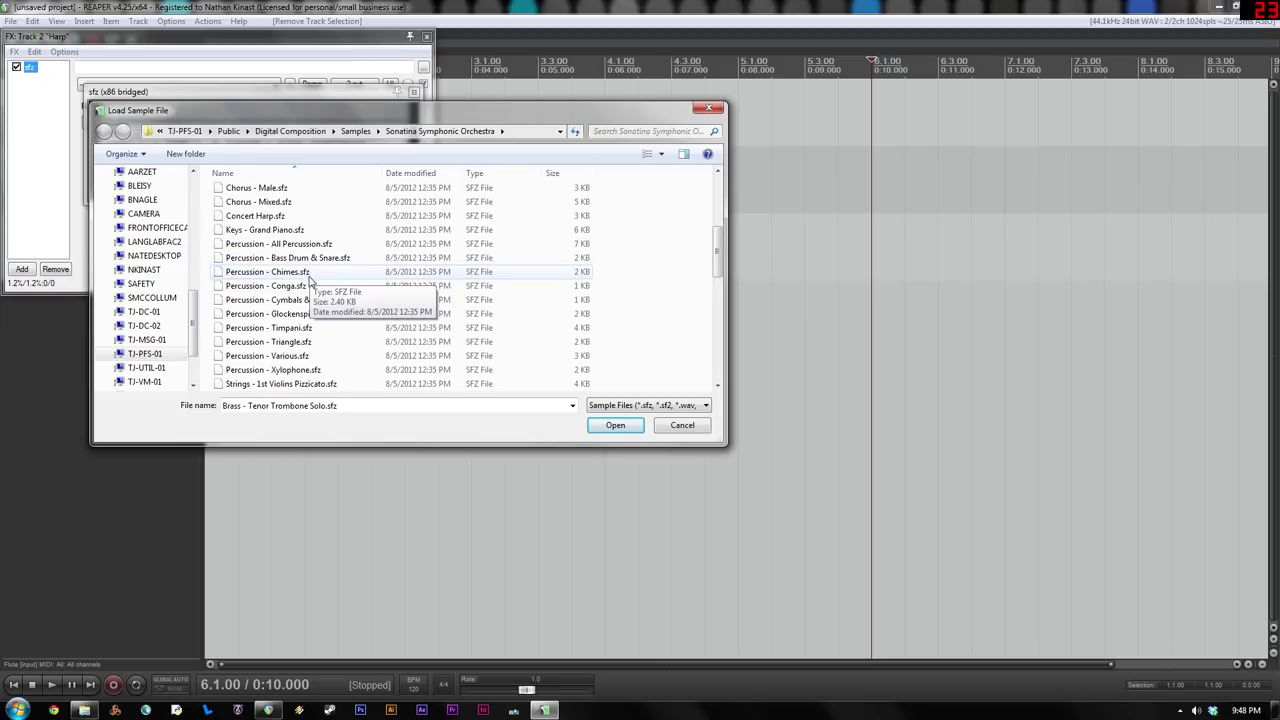
scroll(305, 285, down, 2)
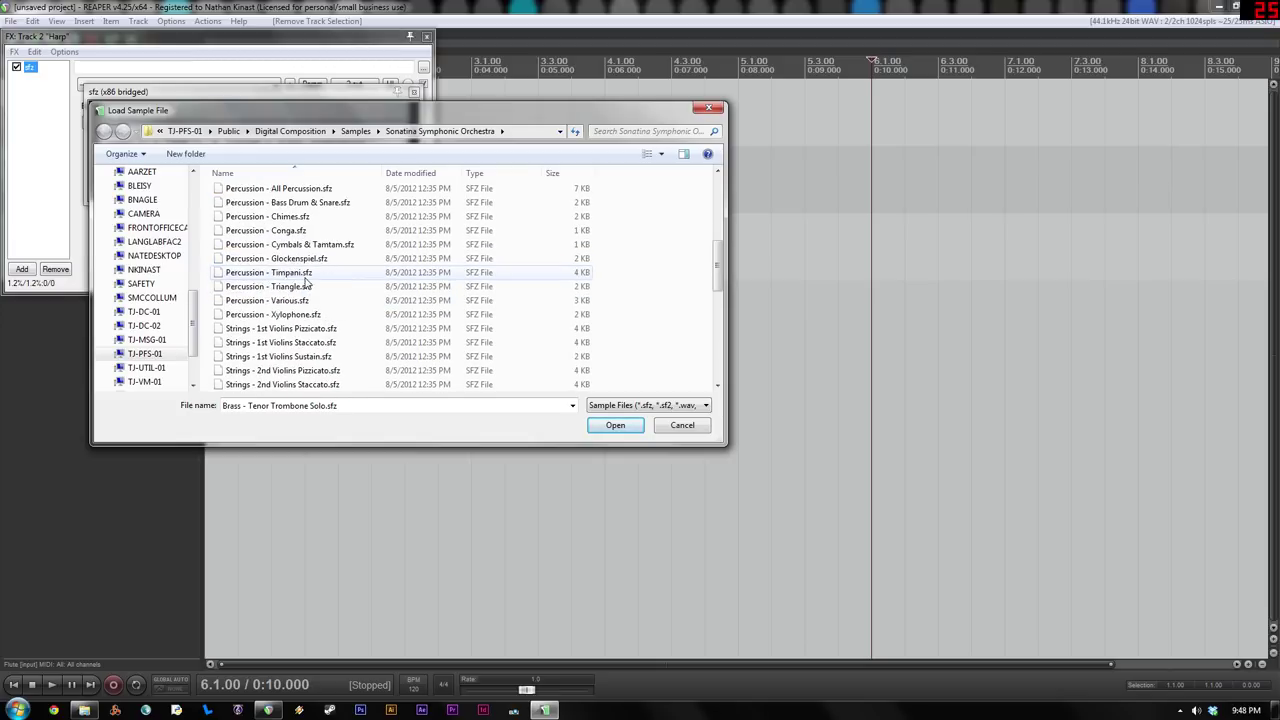
scroll(283, 308, up, 3)
double_click(268, 285)
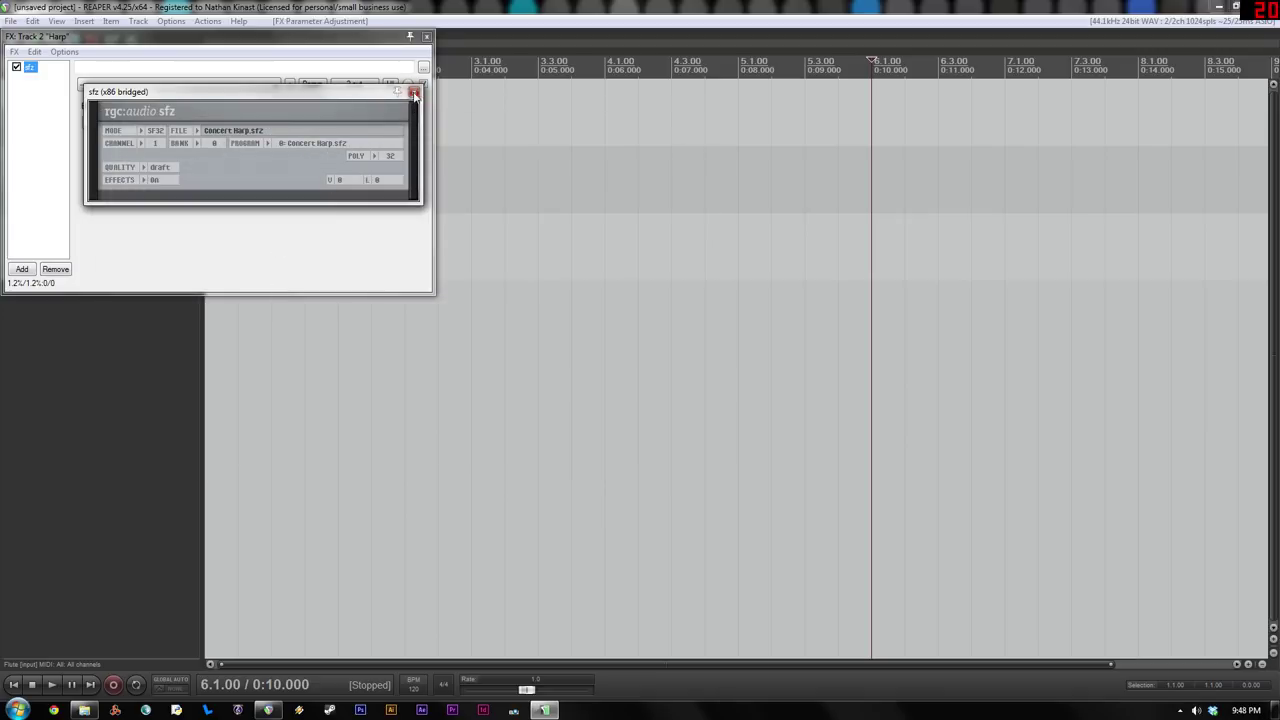
click(414, 91)
click(427, 37)
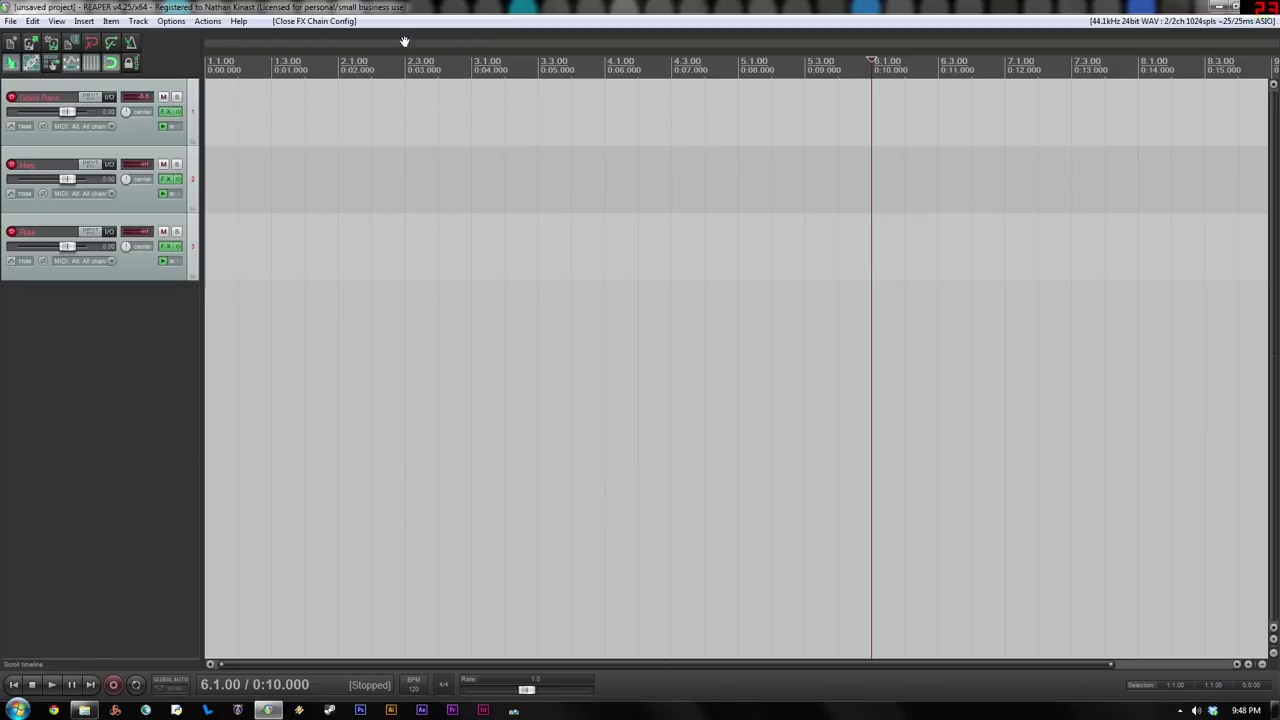
Load Woodwinds - Flute Solo.sfz into the Flute track's sfz sampler and close its windows
click(170, 246)
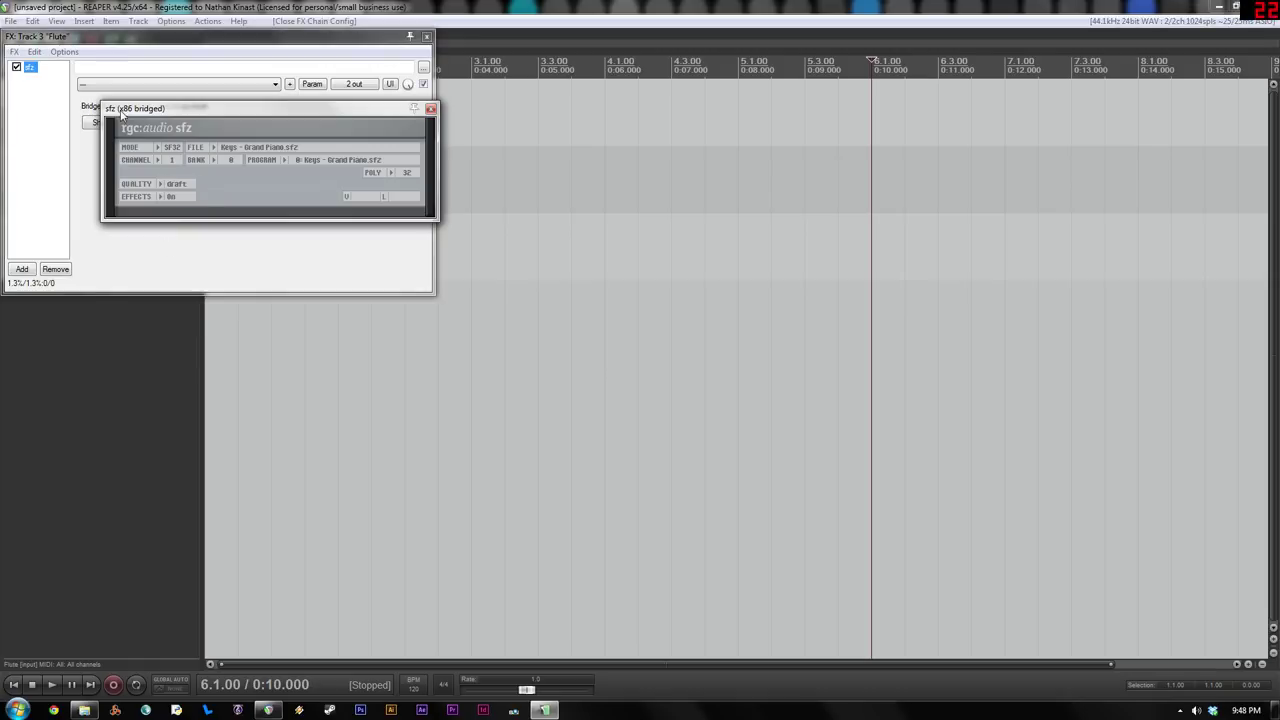
click(262, 148)
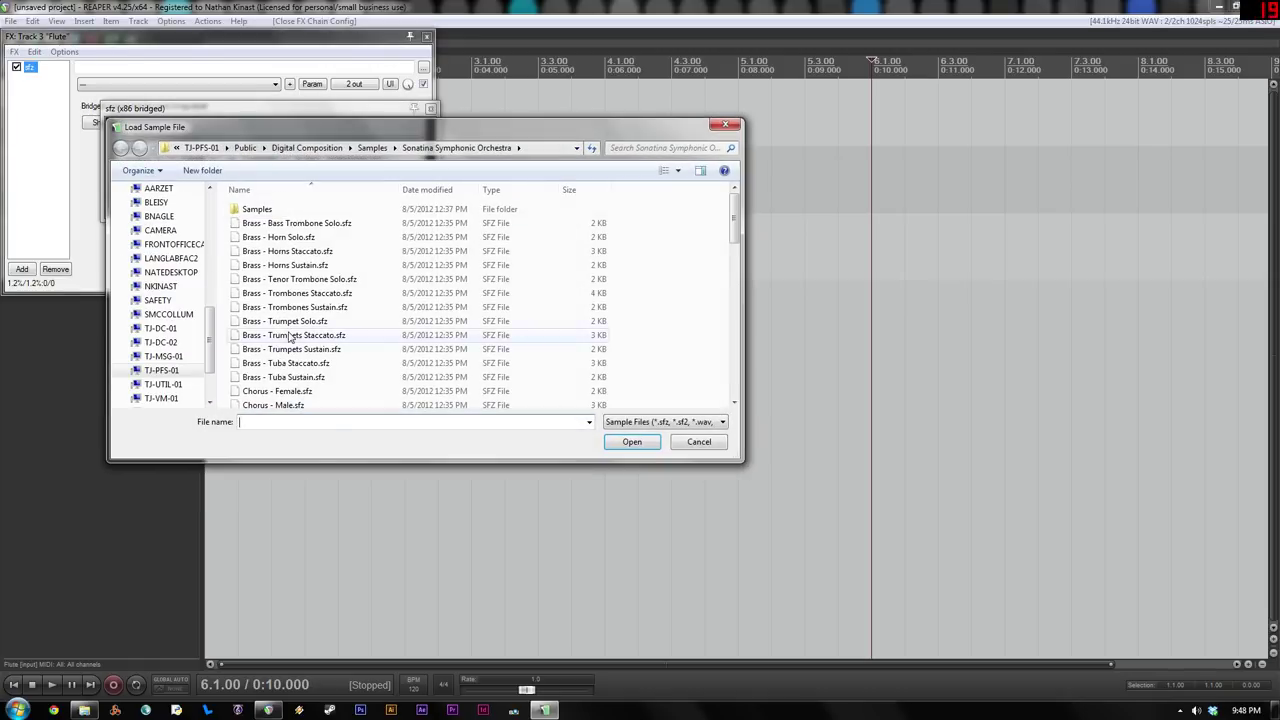
click(290, 336)
scroll(290, 338, down, 3)
scroll(290, 336, down, 12)
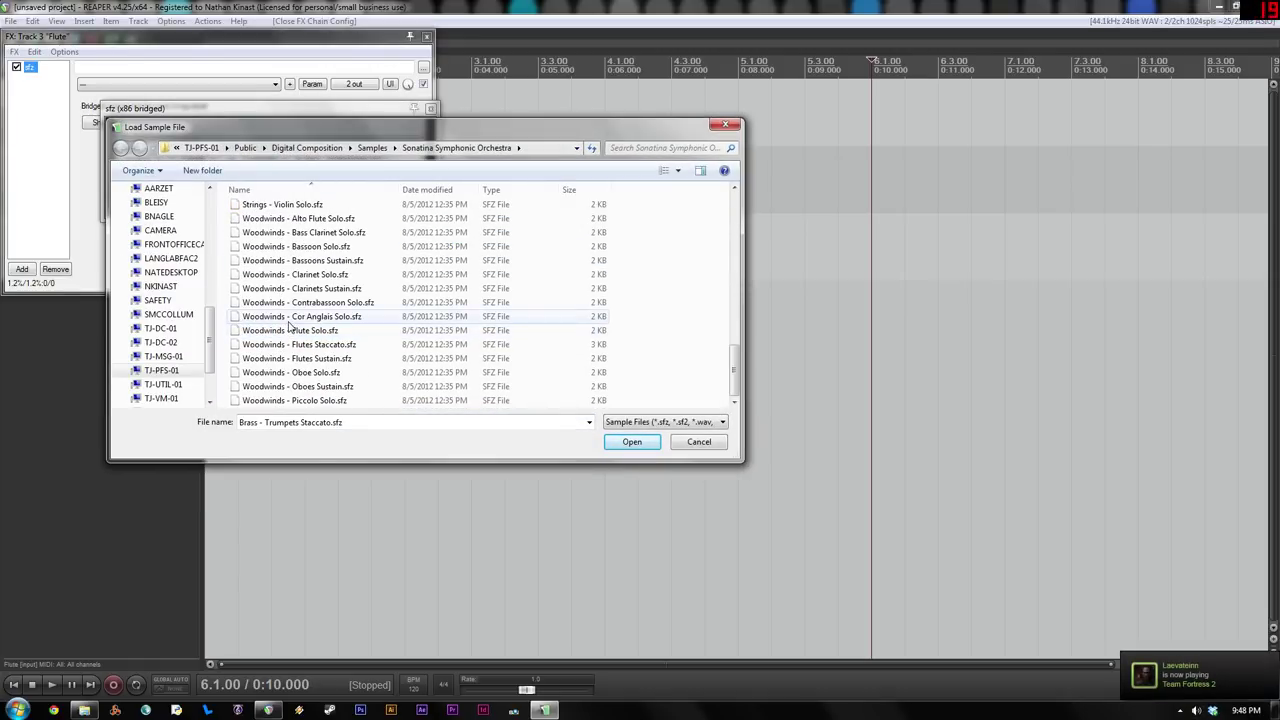
click(290, 333)
double_click(290, 333)
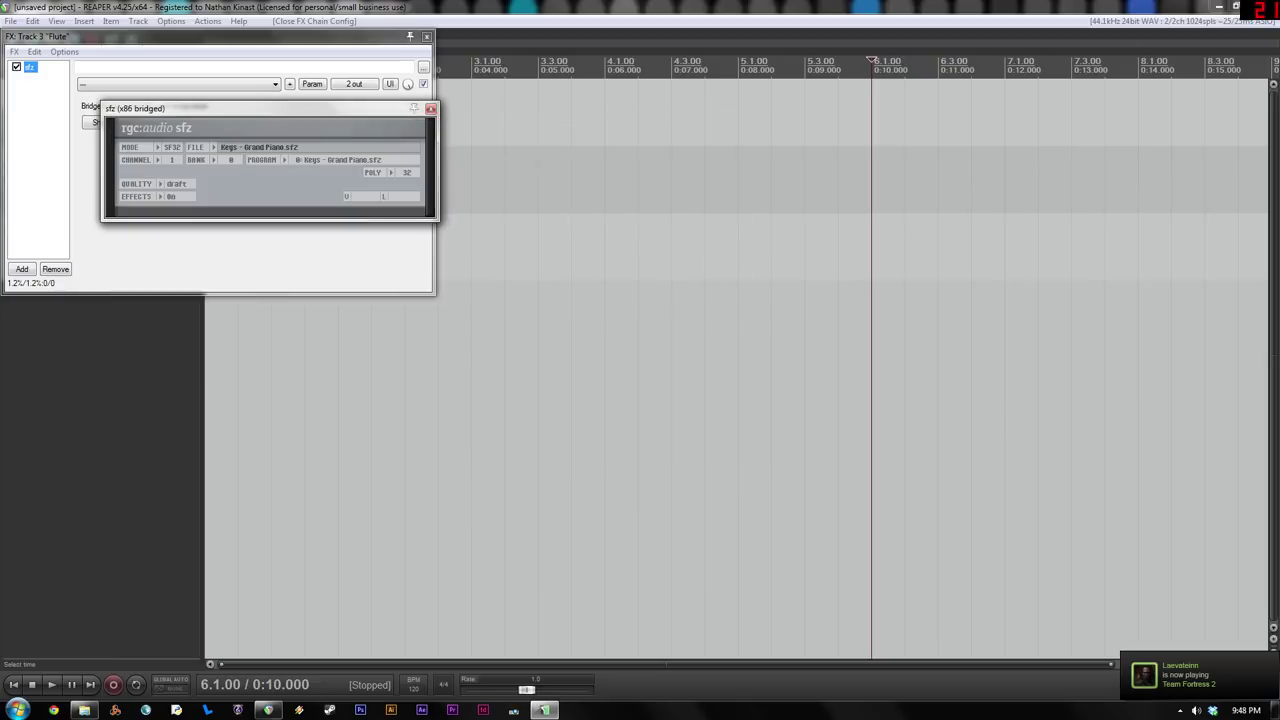
click(430, 108)
click(427, 38)
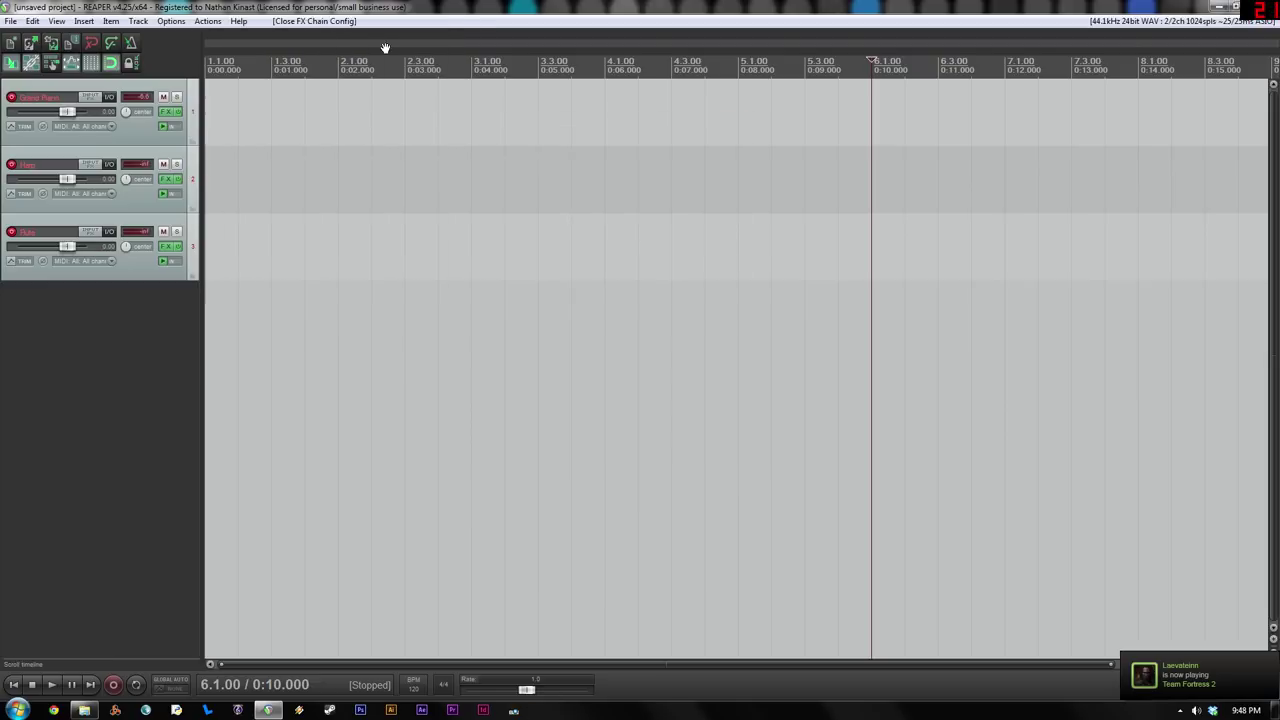
Record-arm only Grand Piano and play test notes, including C4, on the virtual MIDI keyboard
click(12, 165)
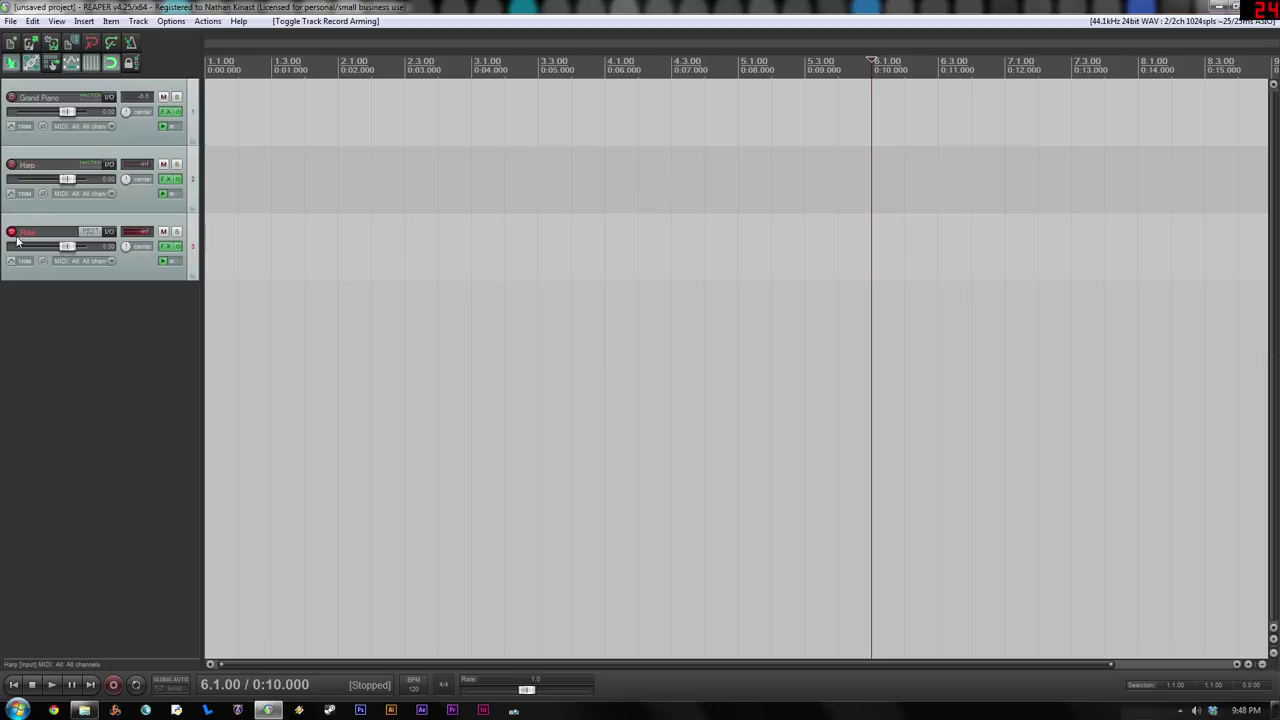
click(12, 232)
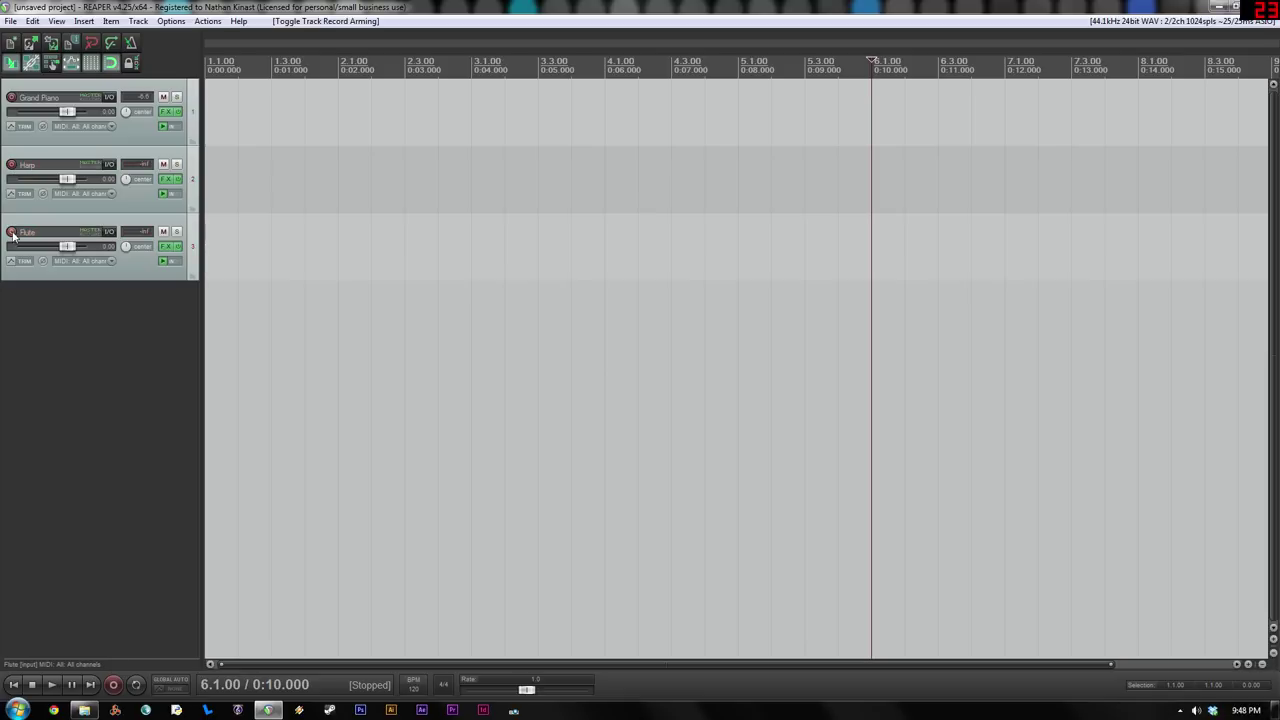
click(11, 98)
key(alt+b)
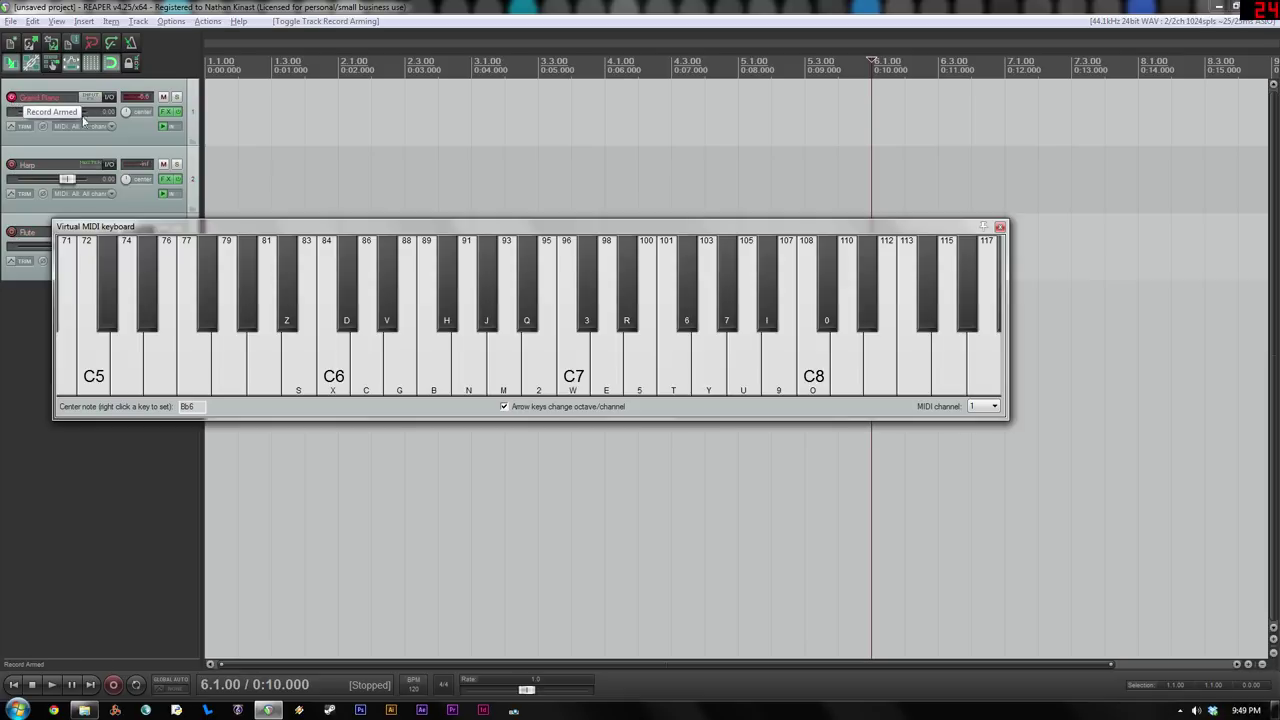
click(646, 372)
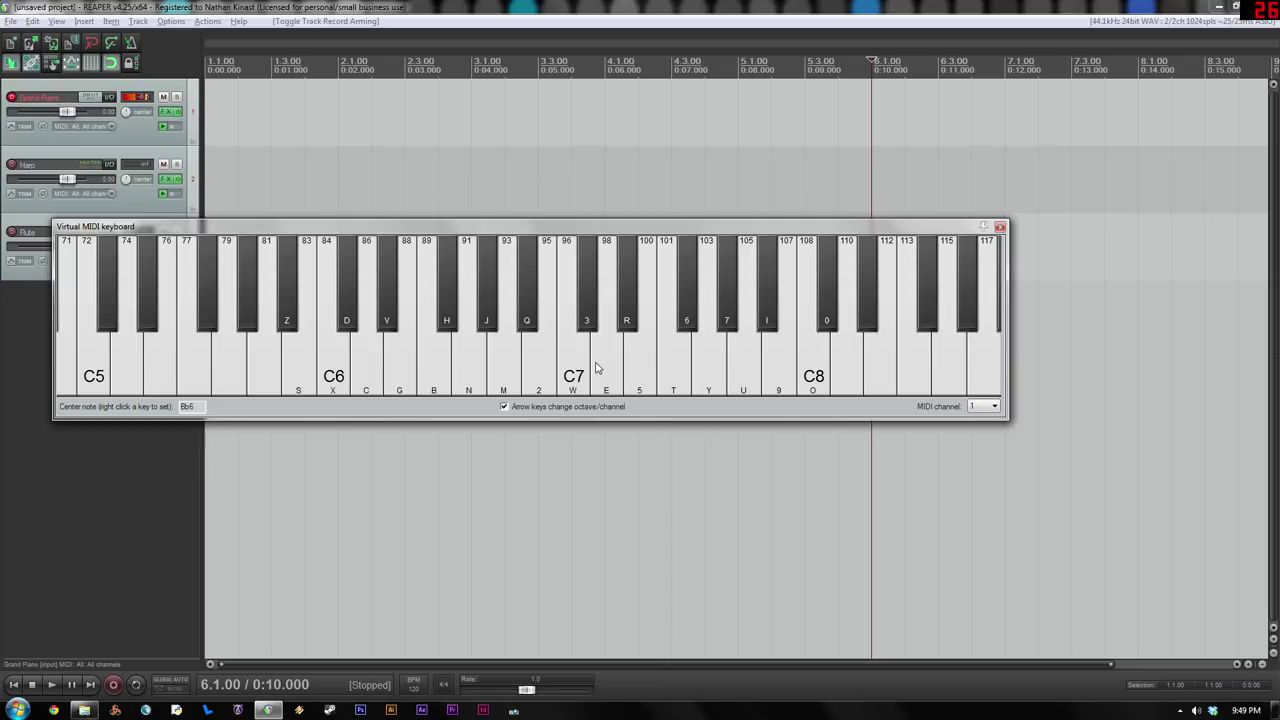
key(Left)
key(Left)
key(Left)
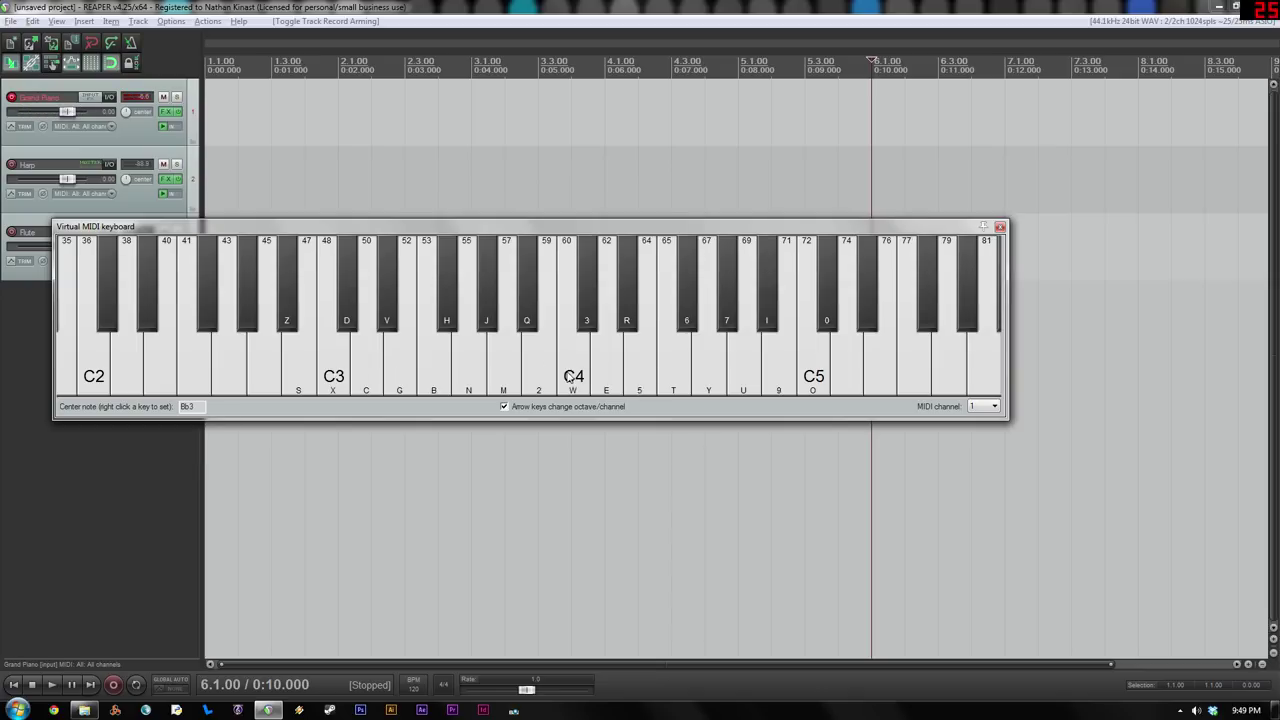
click(572, 376)
click(572, 376)
Arm Harp, then Flute, play a test note on each, and close the keyboard
click(11, 164)
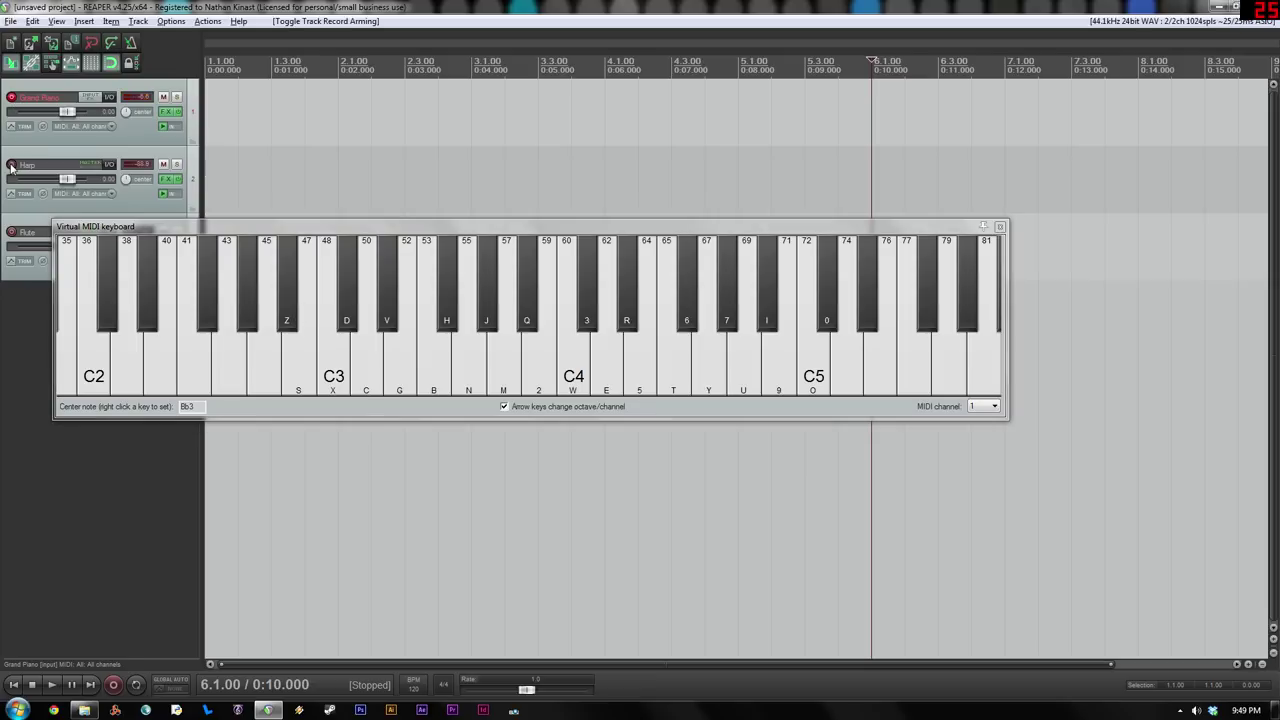
click(11, 97)
click(548, 372)
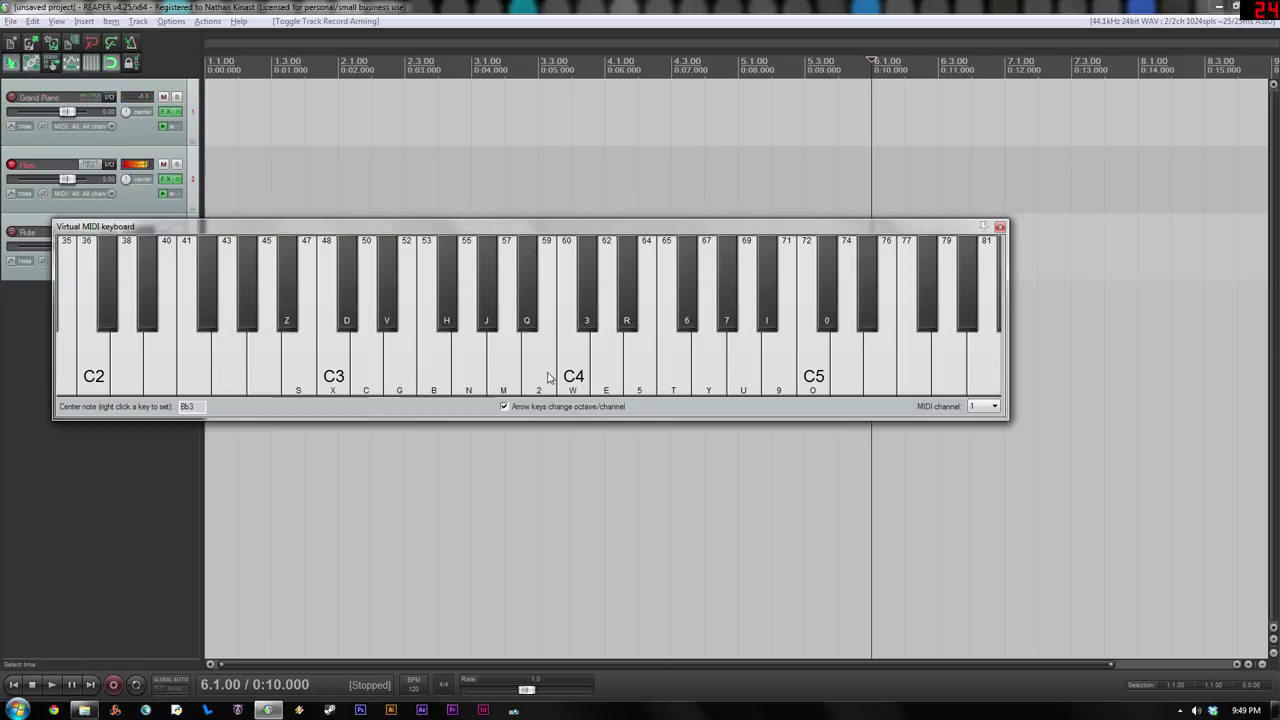
click(10, 168)
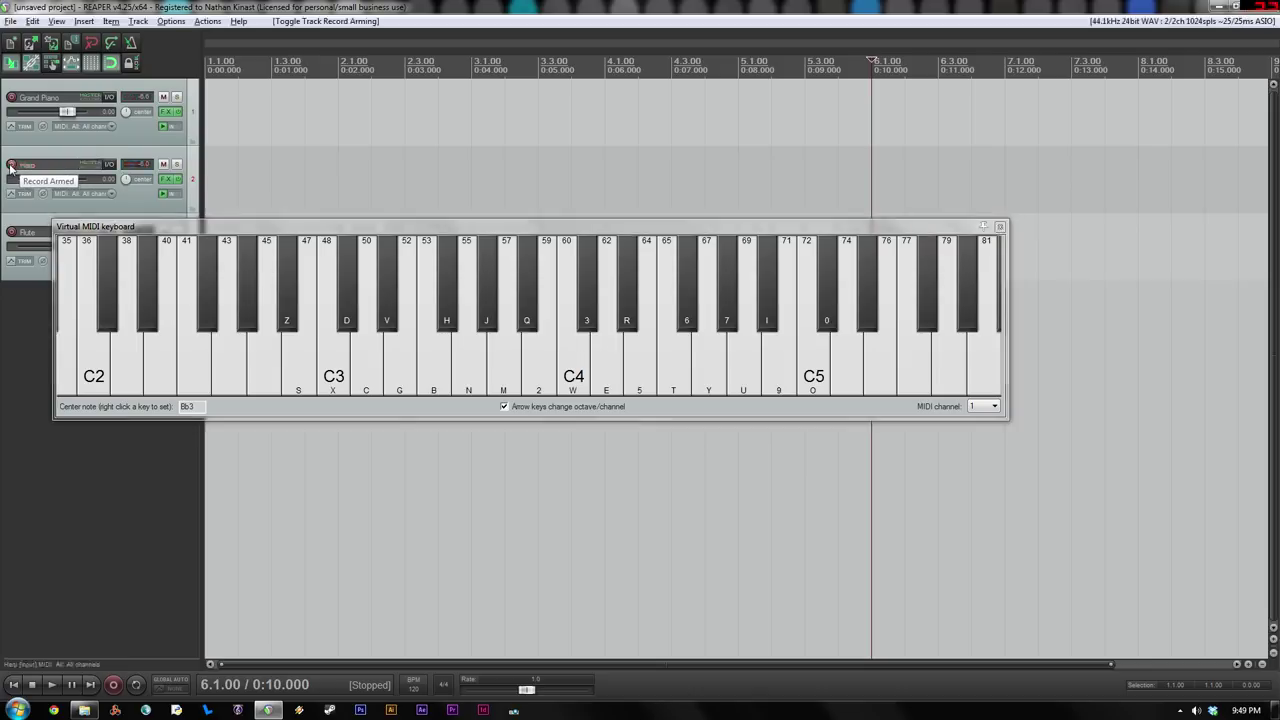
click(11, 232)
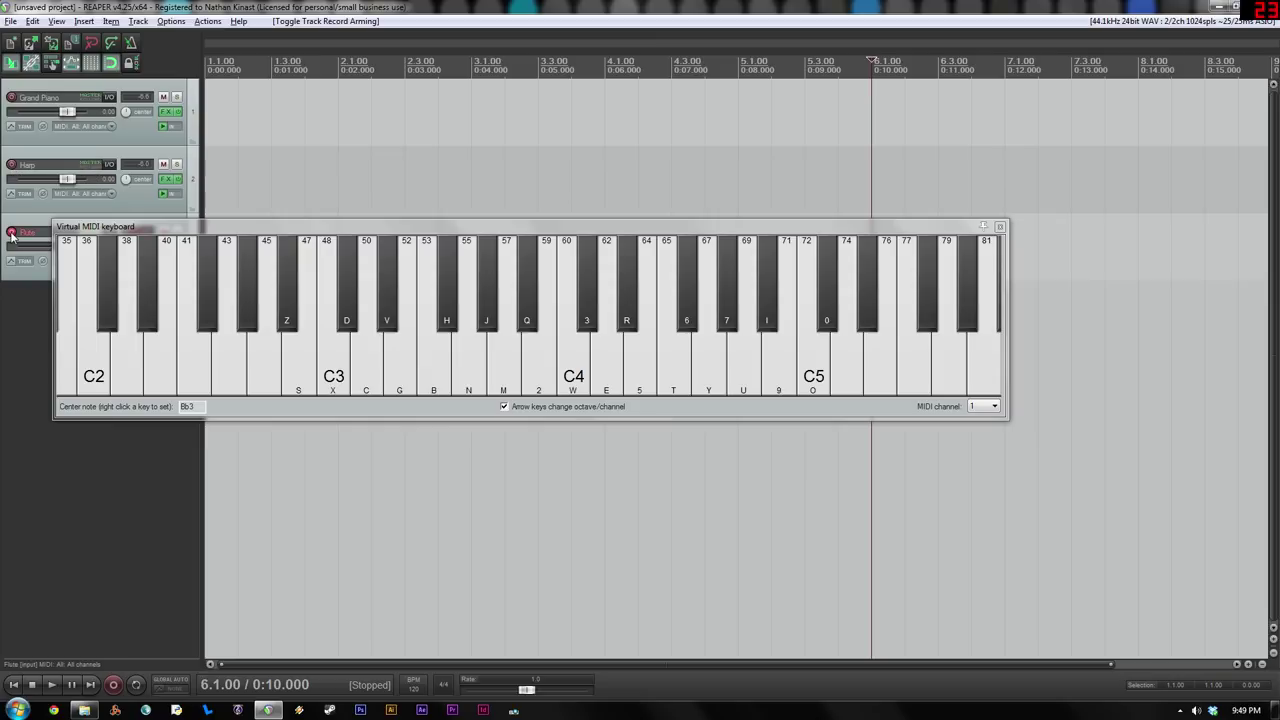
click(777, 377)
click(558, 372)
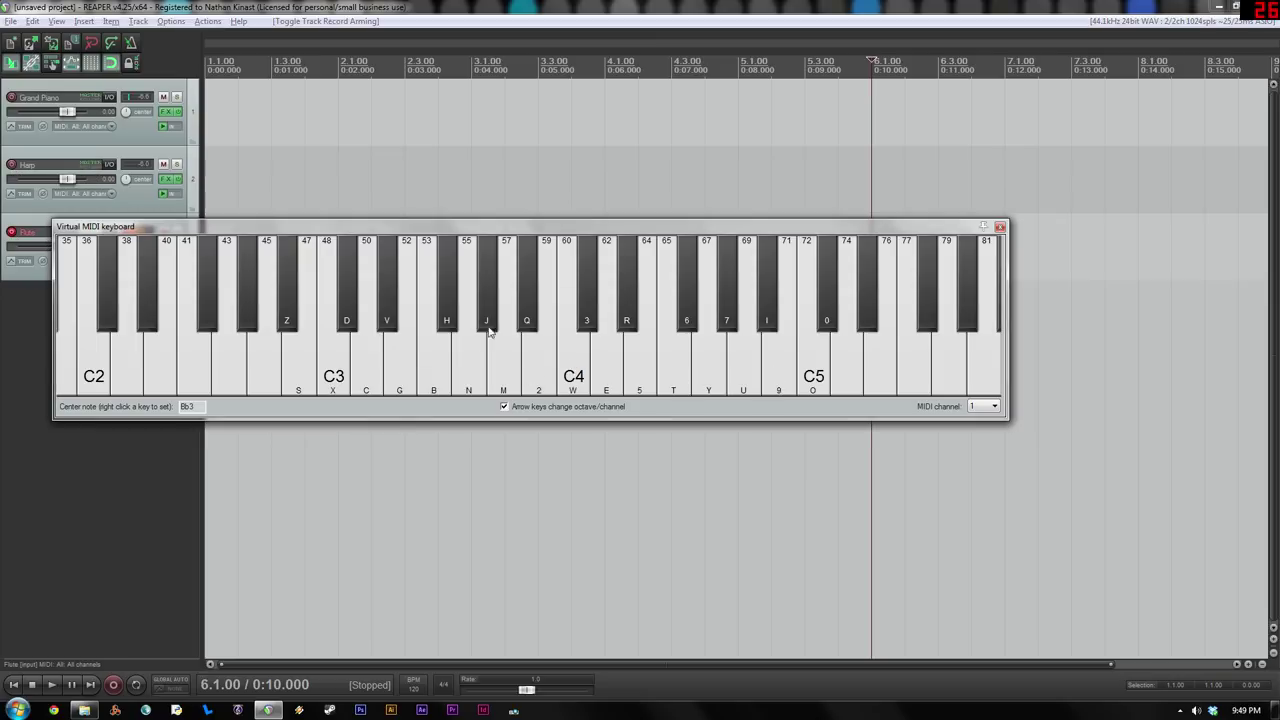
click(1000, 229)
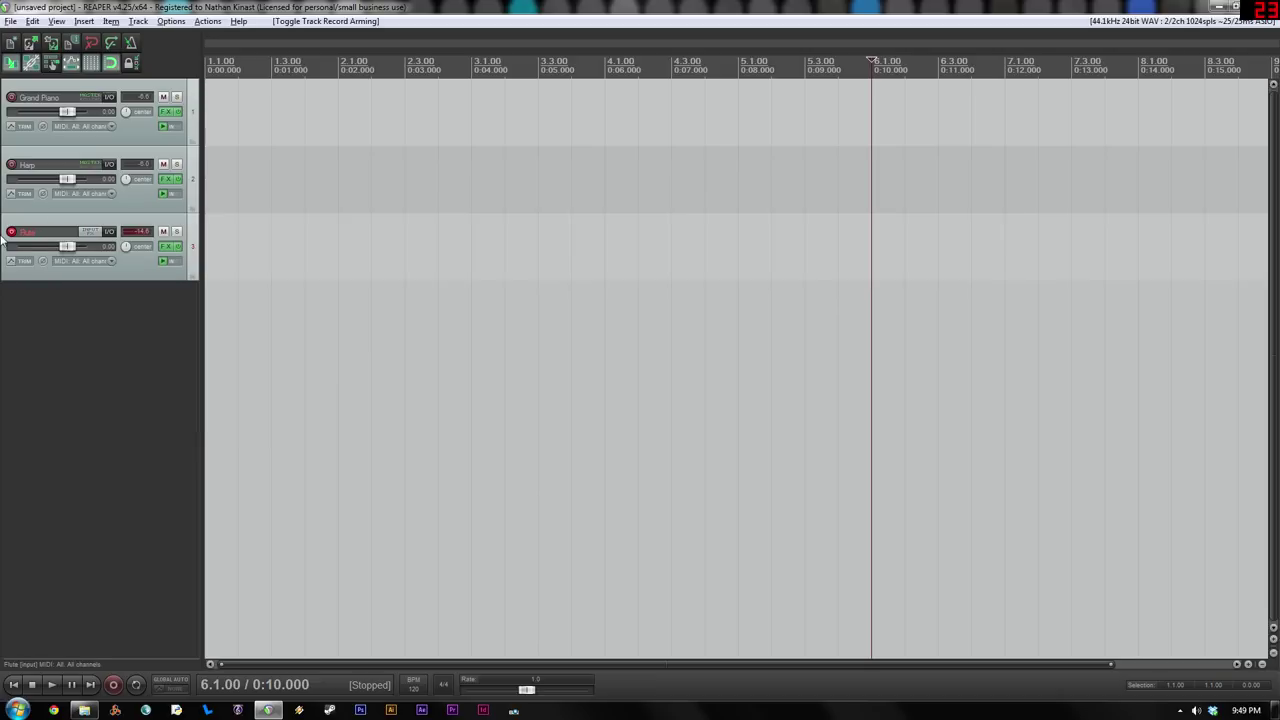
Disarm the Flute track and select Grand Piano, Harp and Flute together
click(12, 232)
right_click(135, 131)
key(Escape)
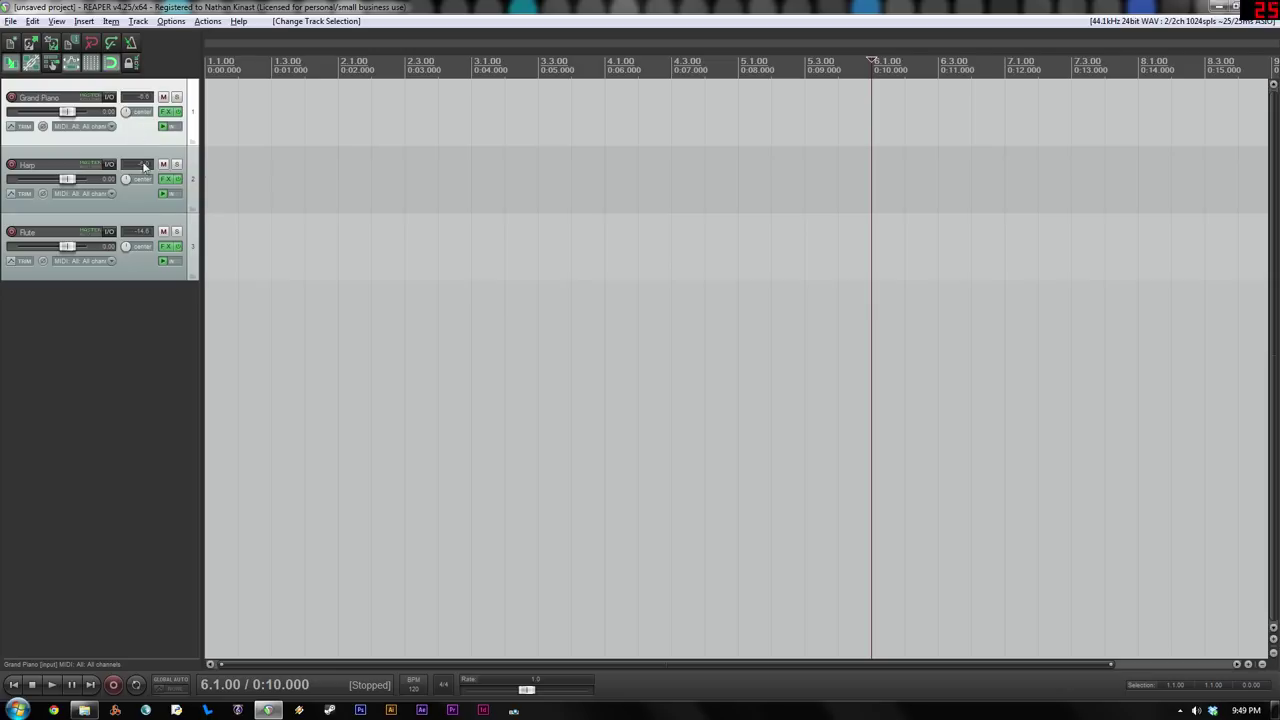
shift+click(137, 265)
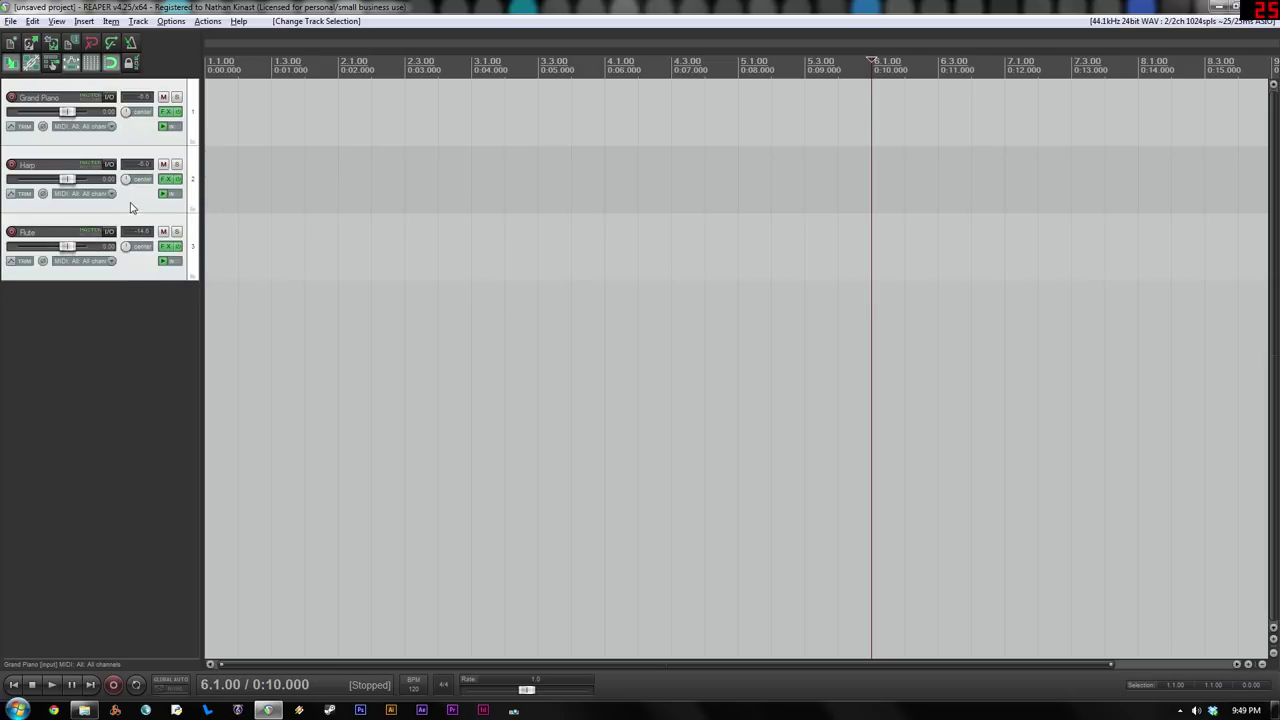
Enable Prevent anticipative FX on the selected tracks via Track performance options
right_click(139, 270)
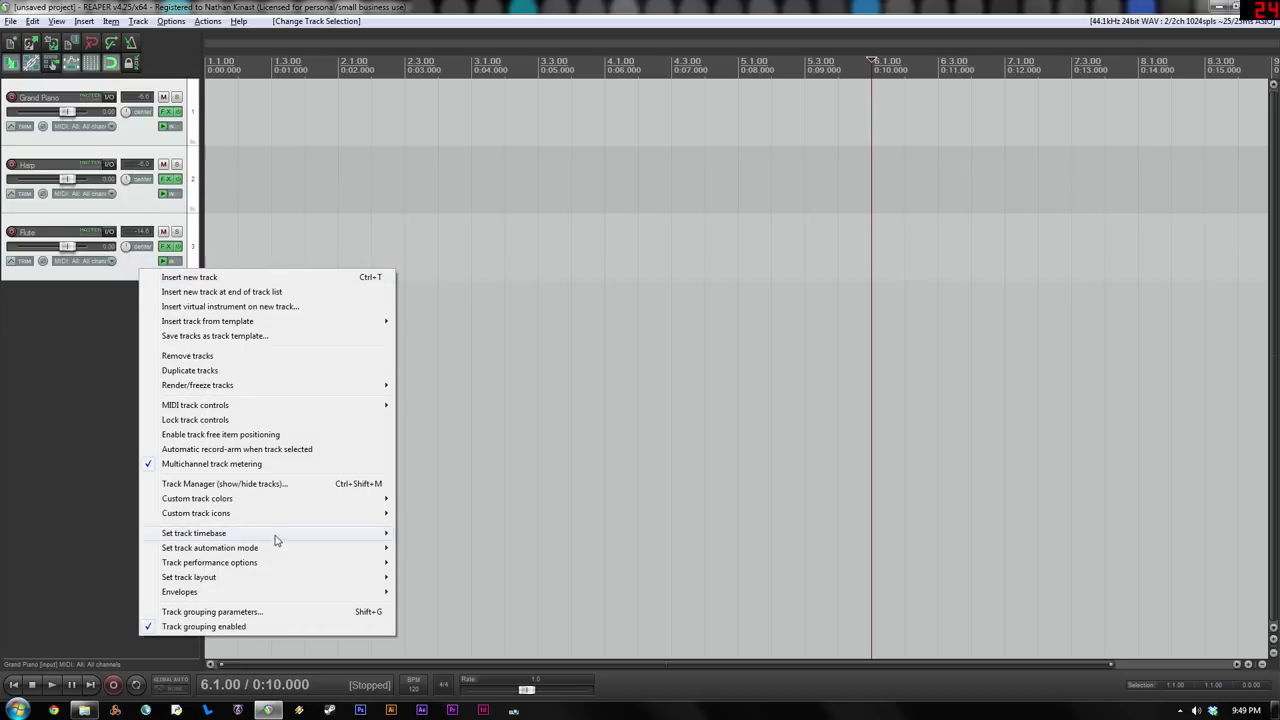
mouse_move(201, 566)
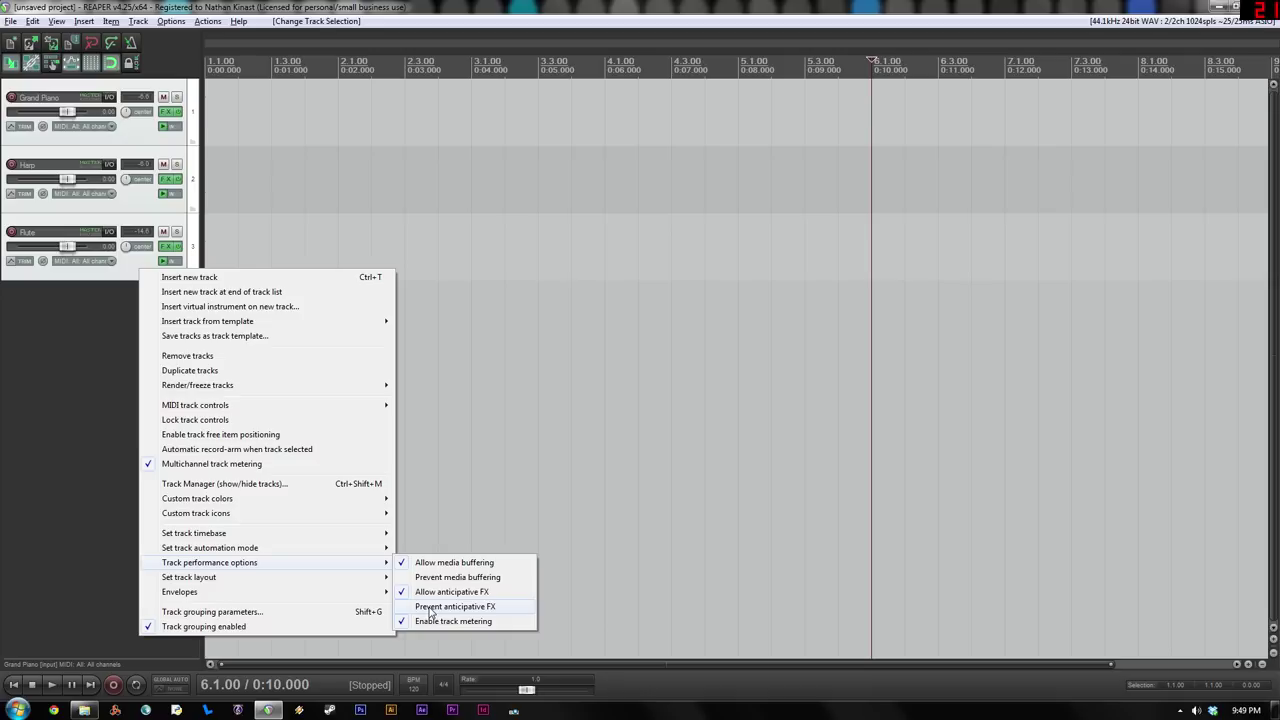
click(432, 608)
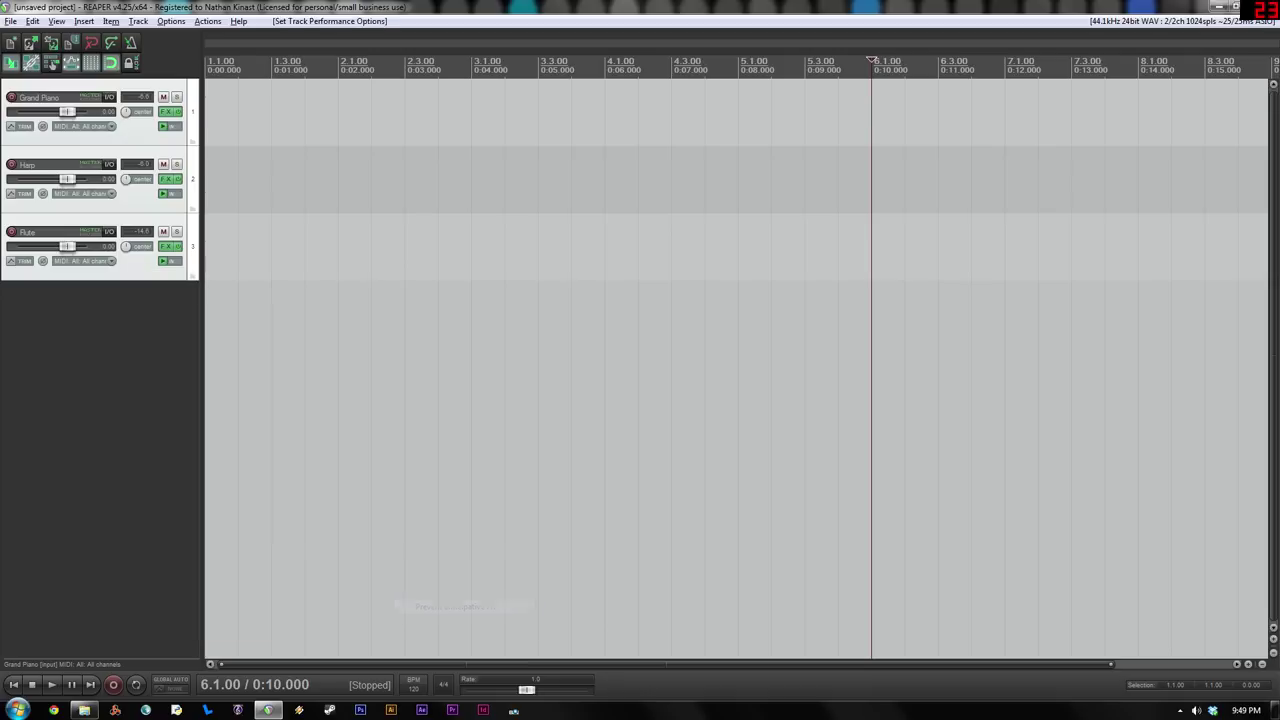
Uncheck Enable track metering under Track performance options for the selected tracks
right_click(136, 270)
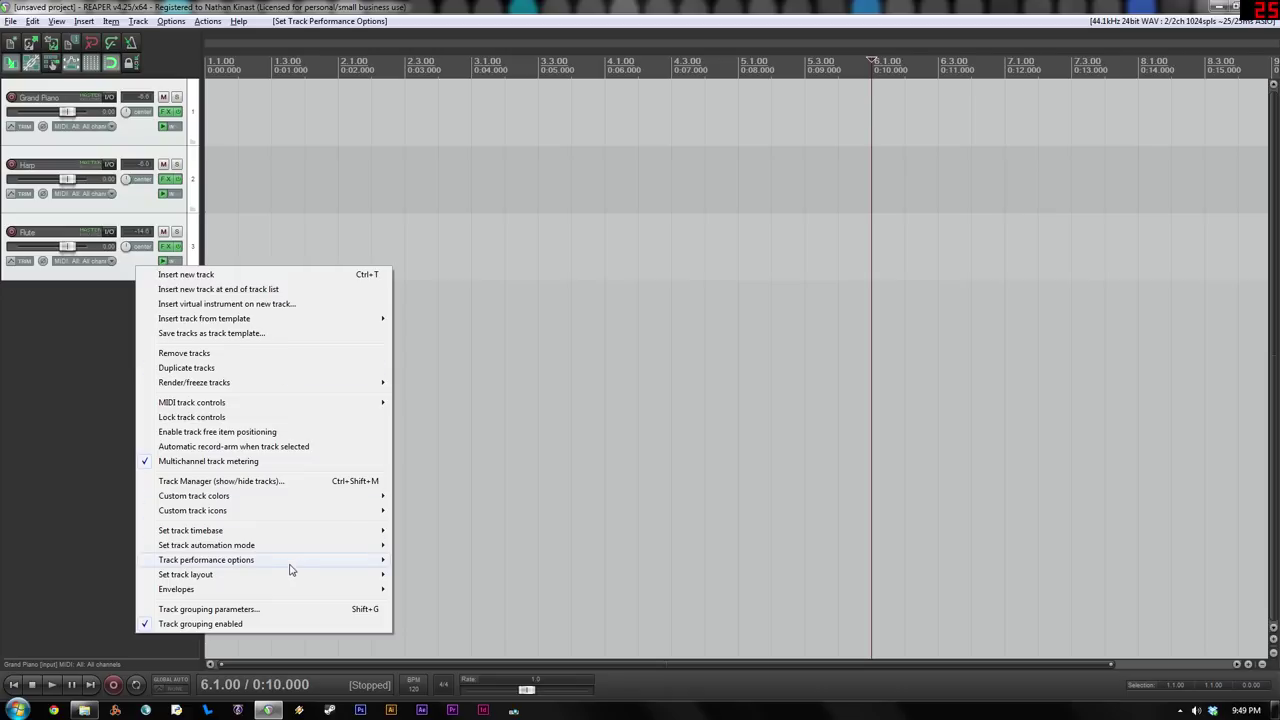
mouse_move(245, 565)
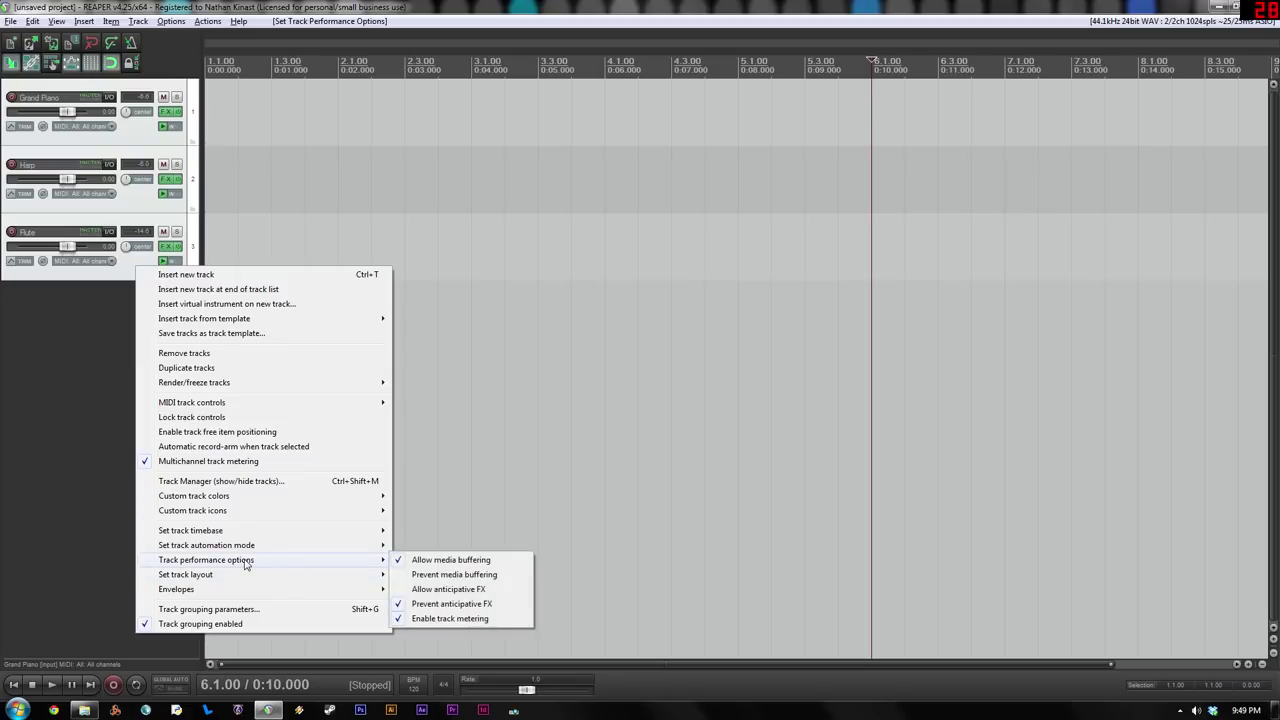
click(430, 619)
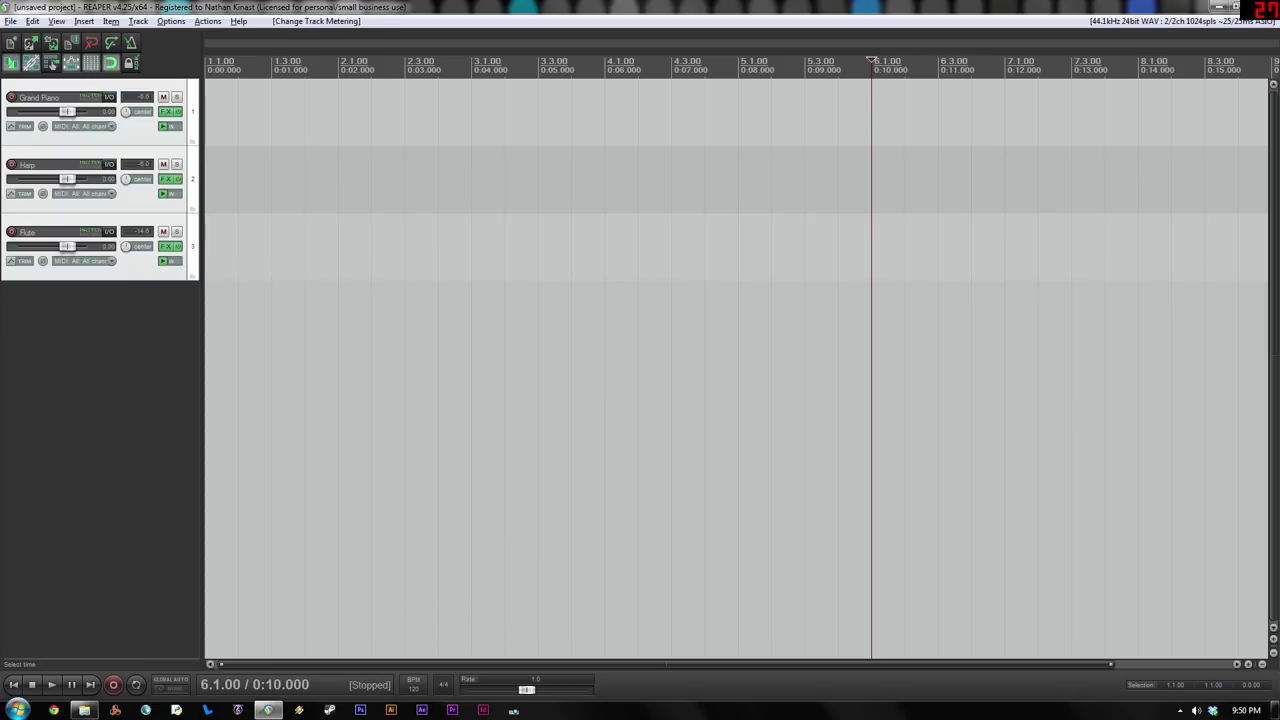
right_click(130, 270)
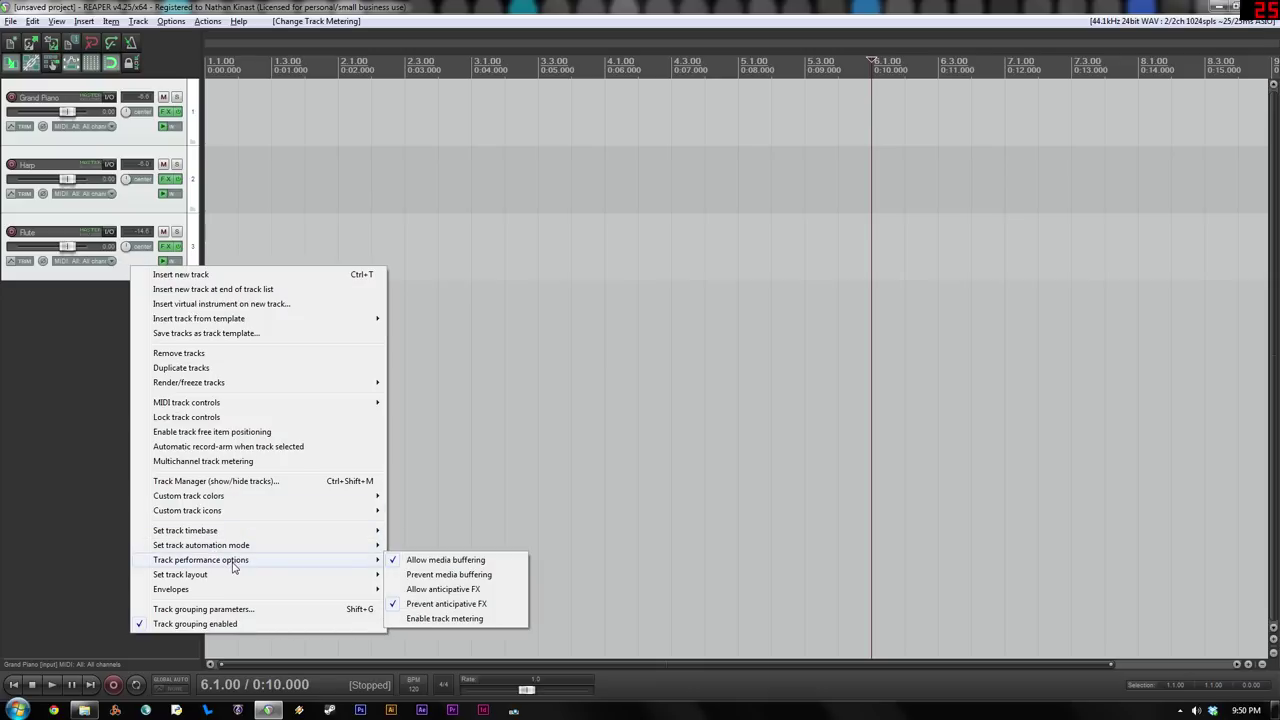
right_click(125, 259)
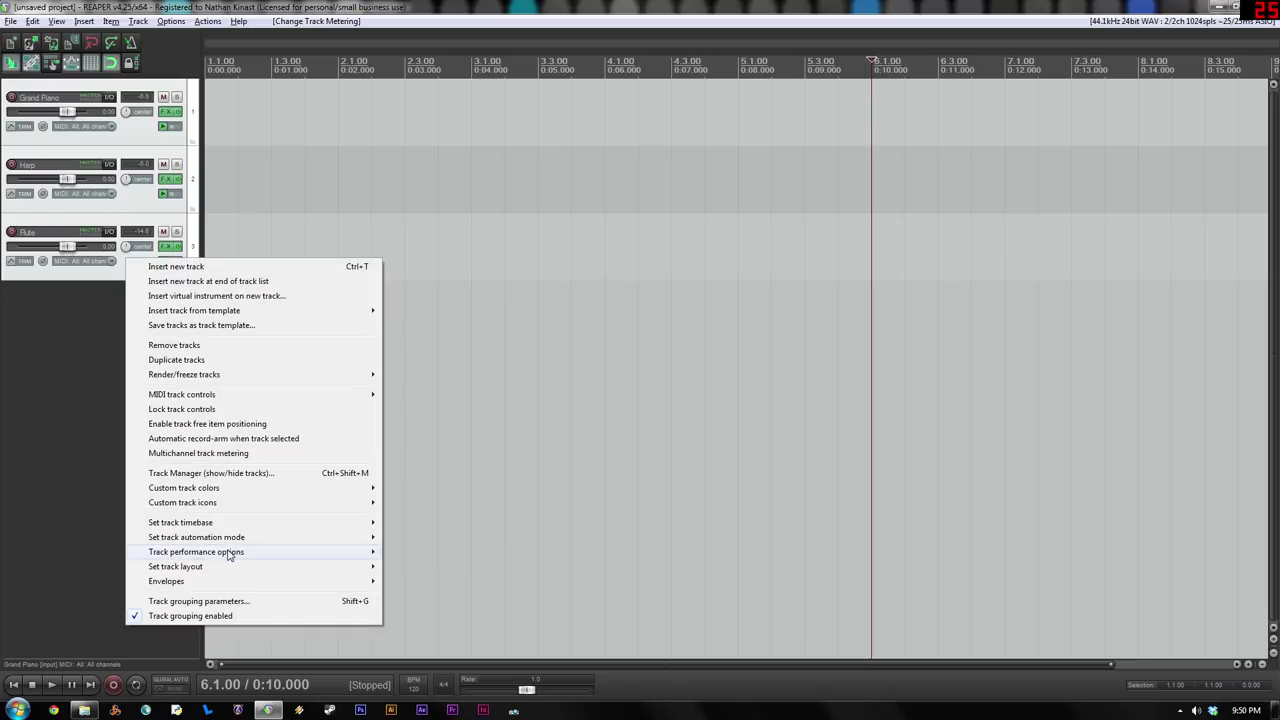
mouse_move(232, 556)
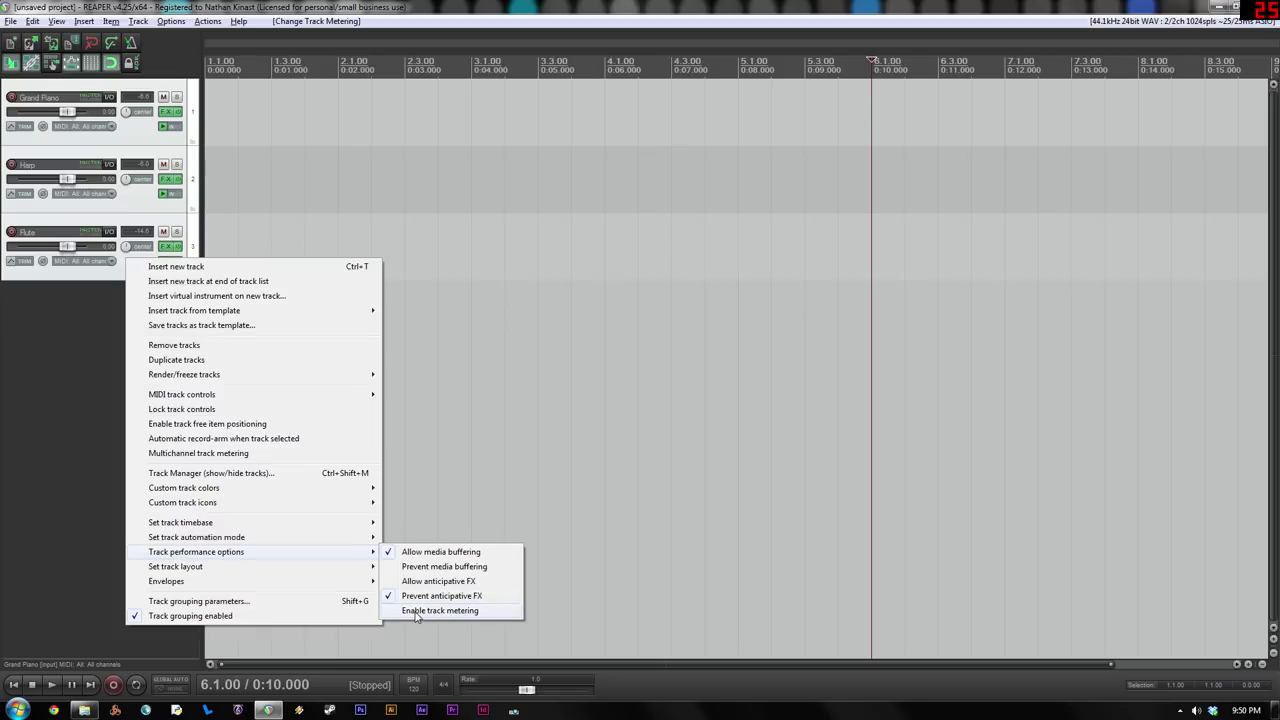
click(76, 350)
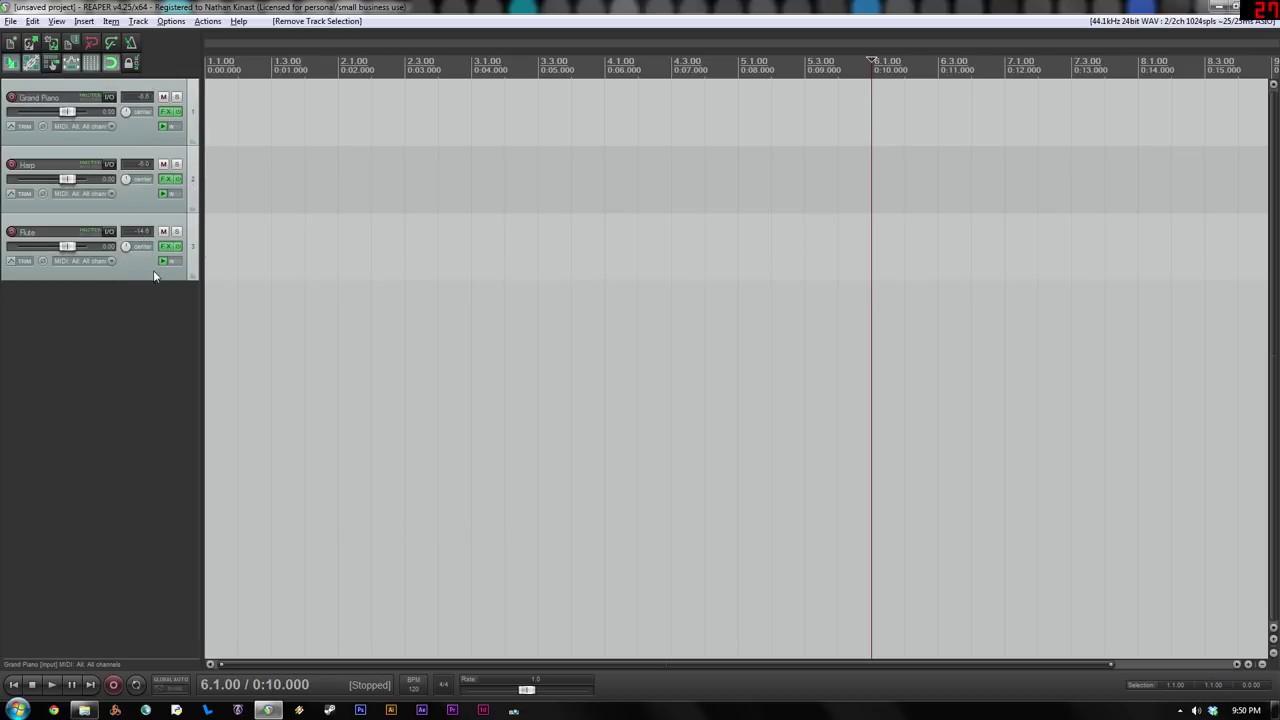
right_click(132, 118)
click(128, 128)
right_click(128, 127)
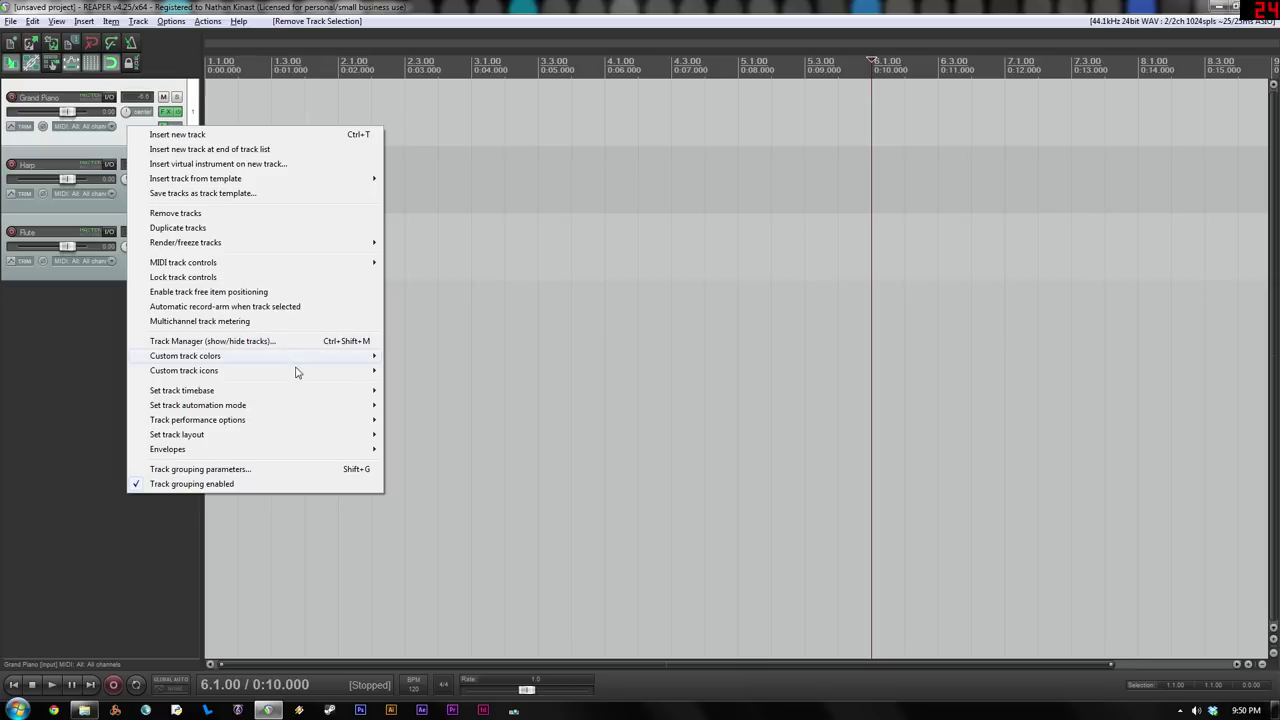
mouse_move(310, 420)
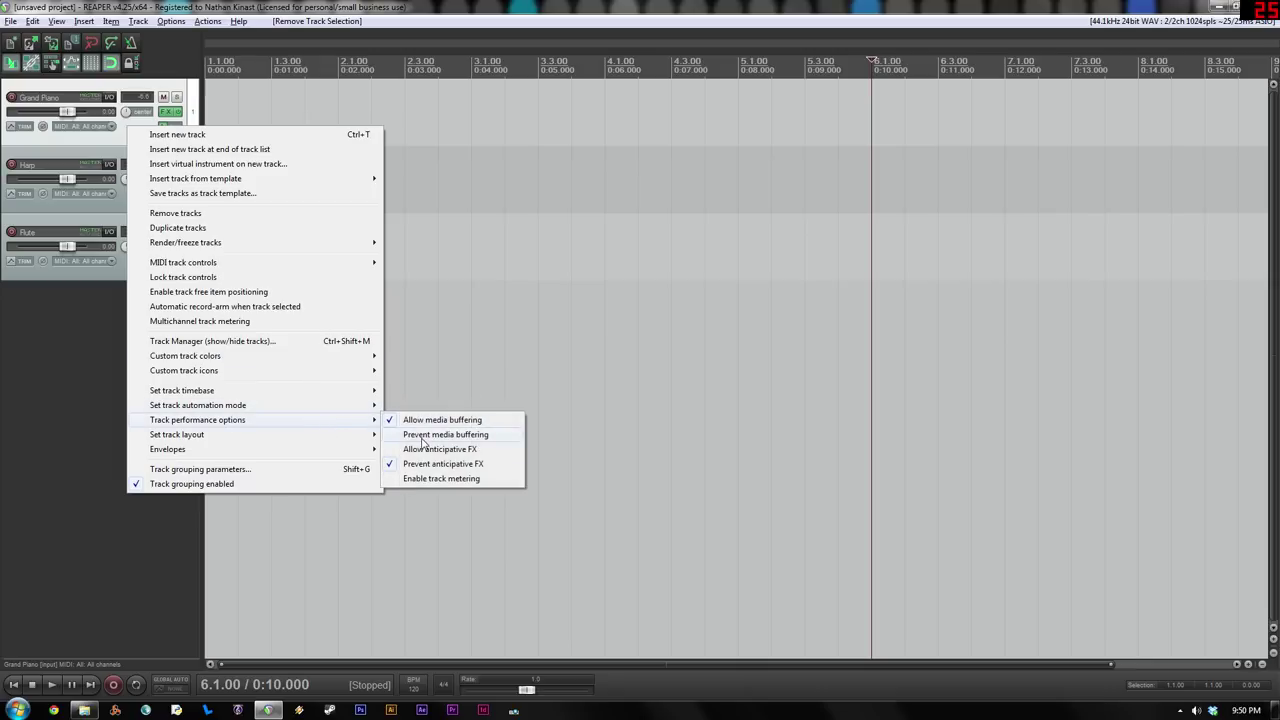
click(146, 174)
right_click(139, 206)
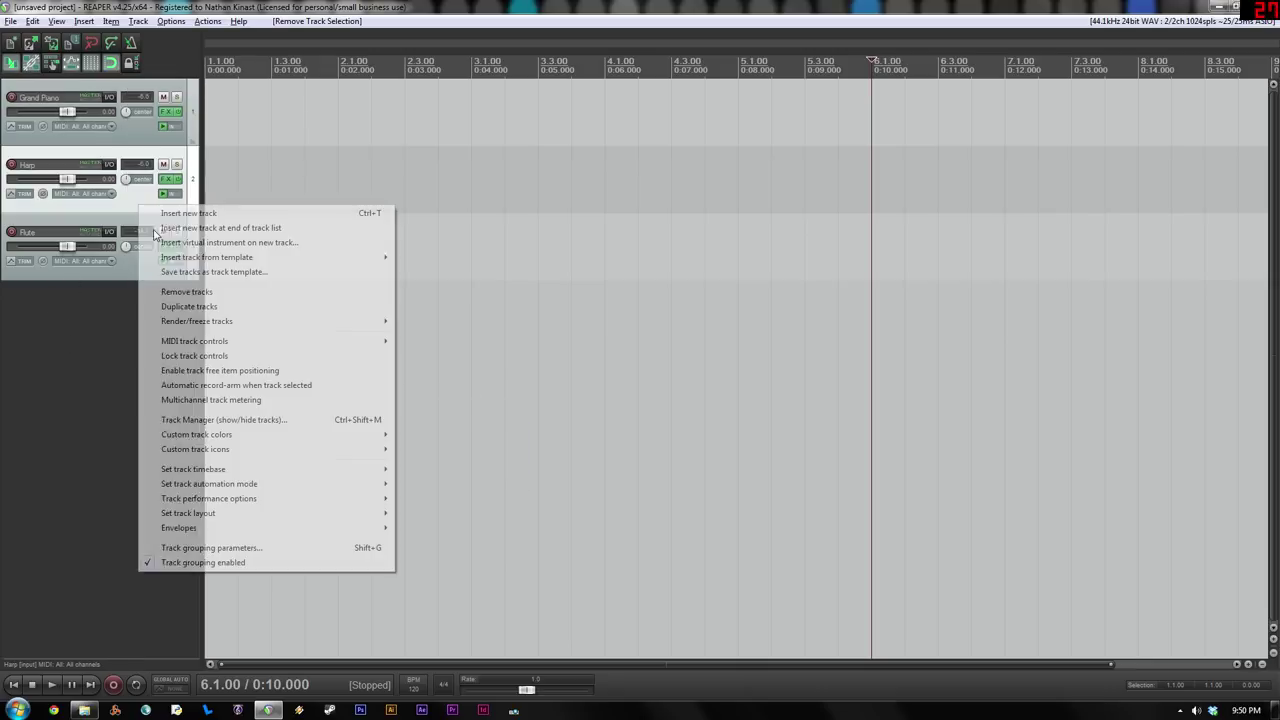
click(94, 377)
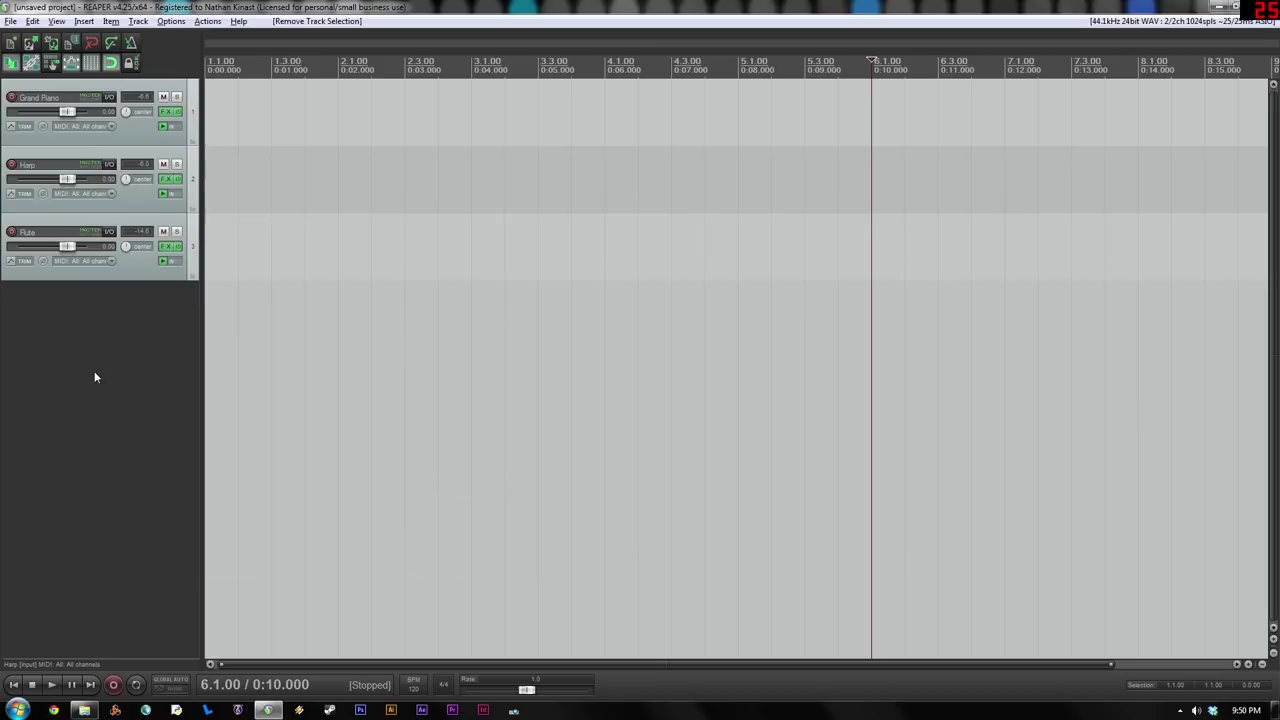
Record-arm the Harp track, play a test note on the virtual MIDI keyboard, then close it
click(12, 164)
key(alt+b)
key(space)
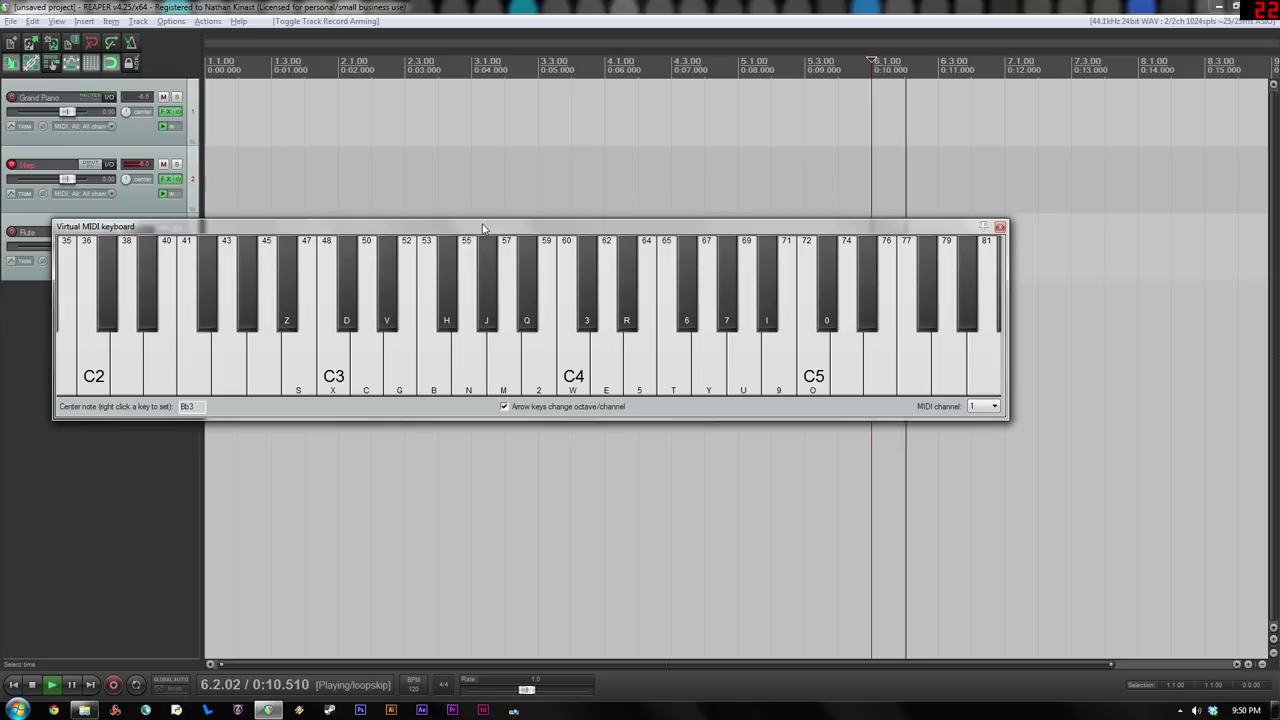
key(space)
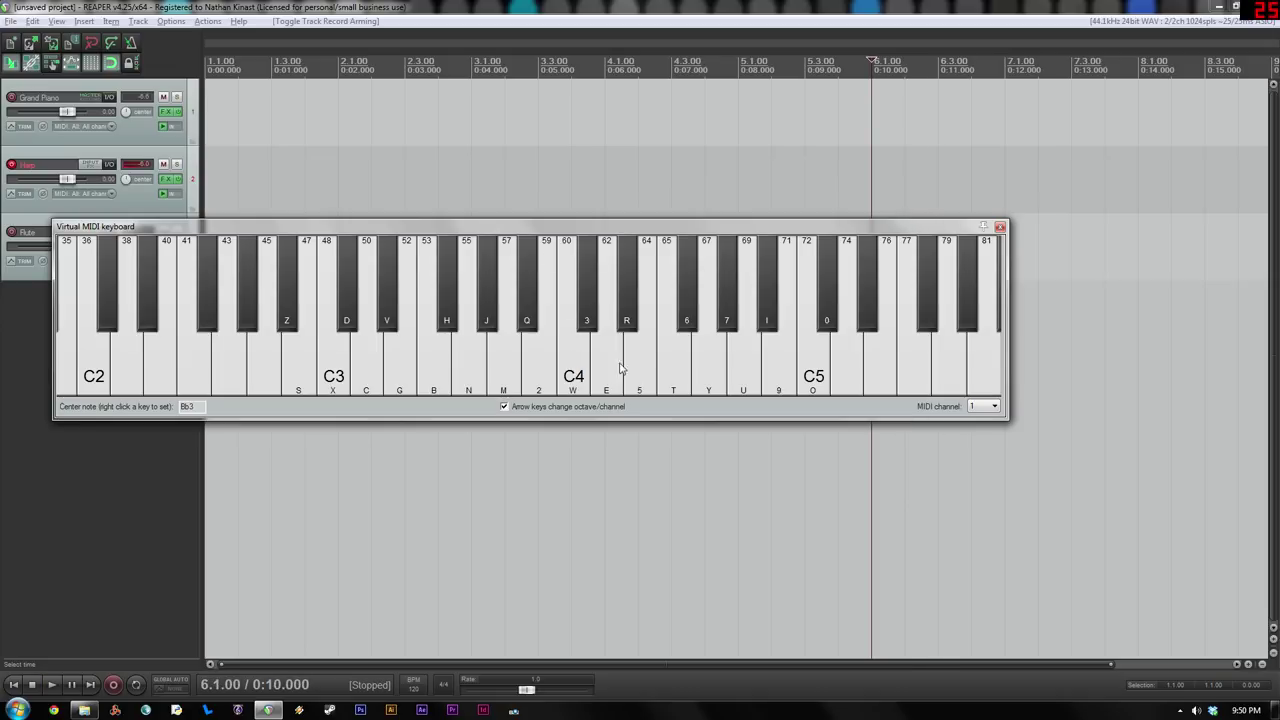
key(g)
click(1000, 227)
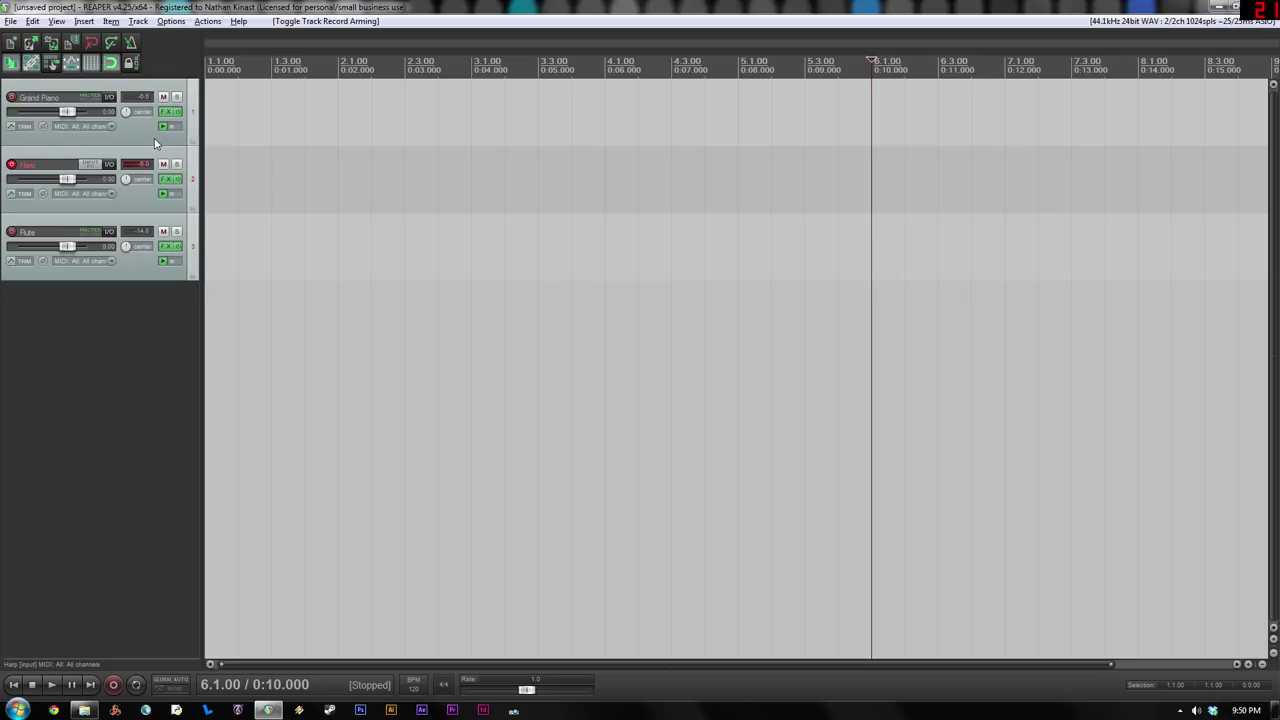
click(130, 128)
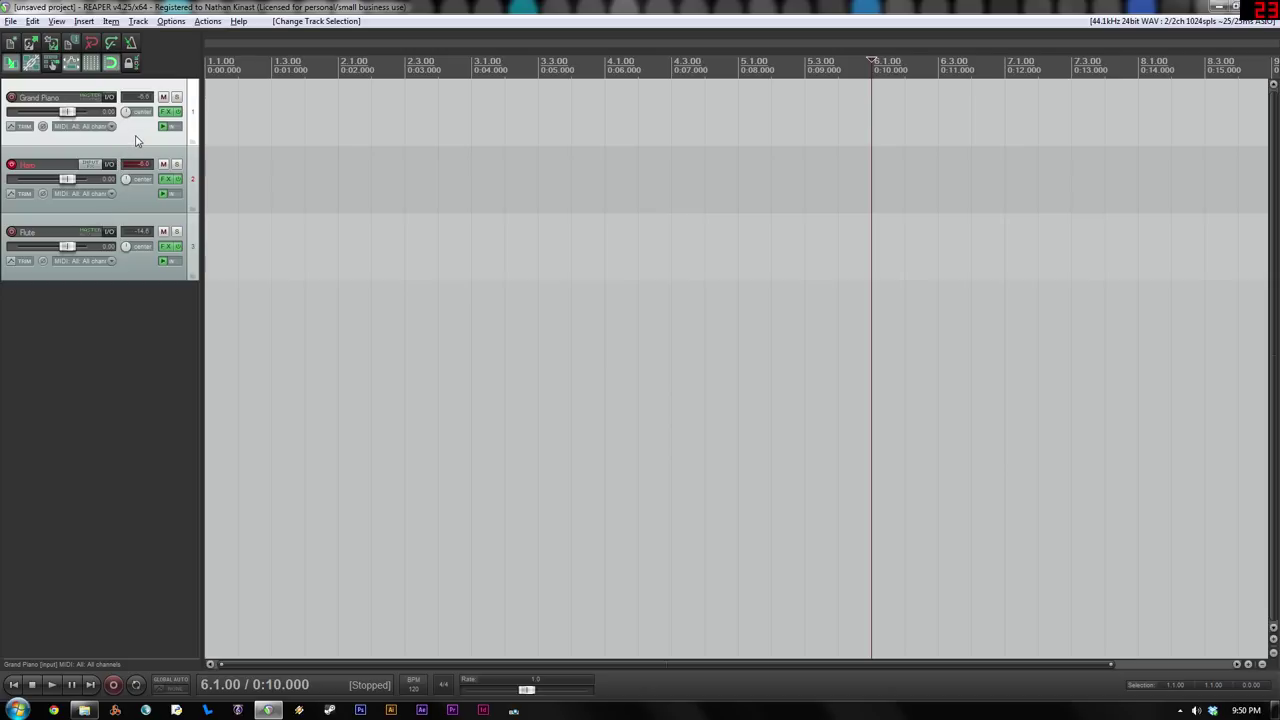
Select the Flute track and disarm recording on the Harp track
click(129, 200)
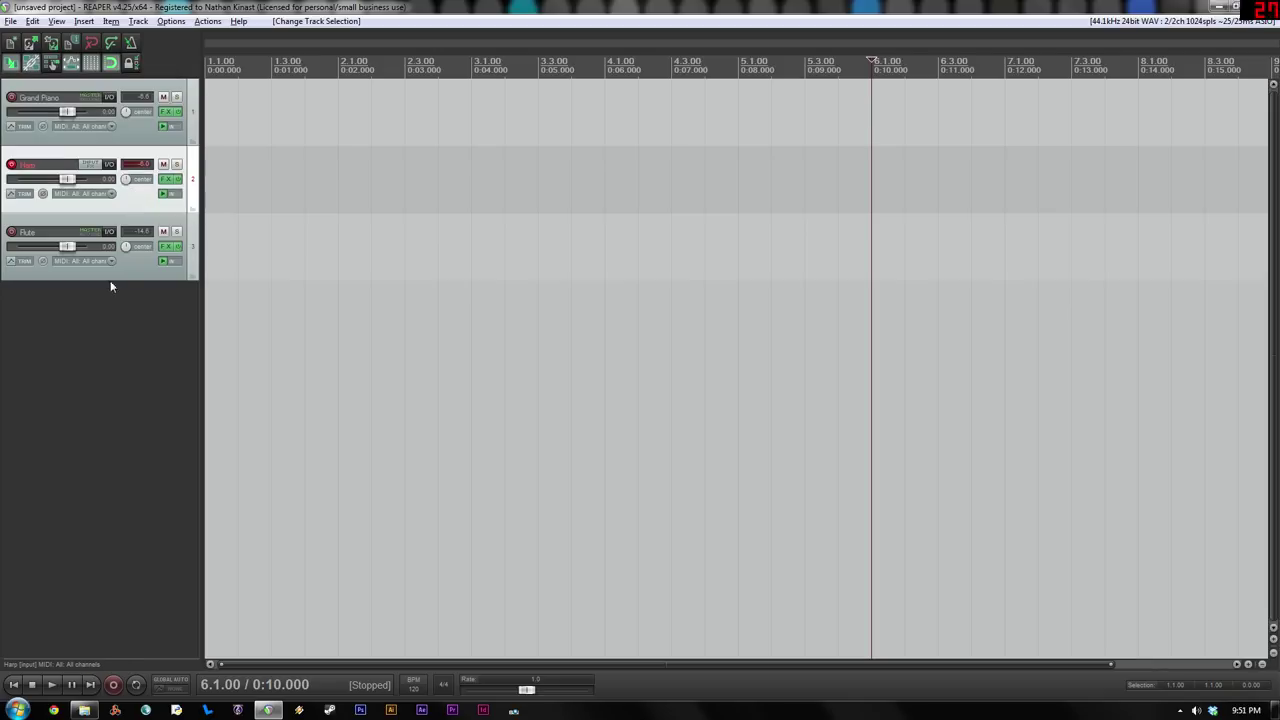
click(133, 266)
click(11, 164)
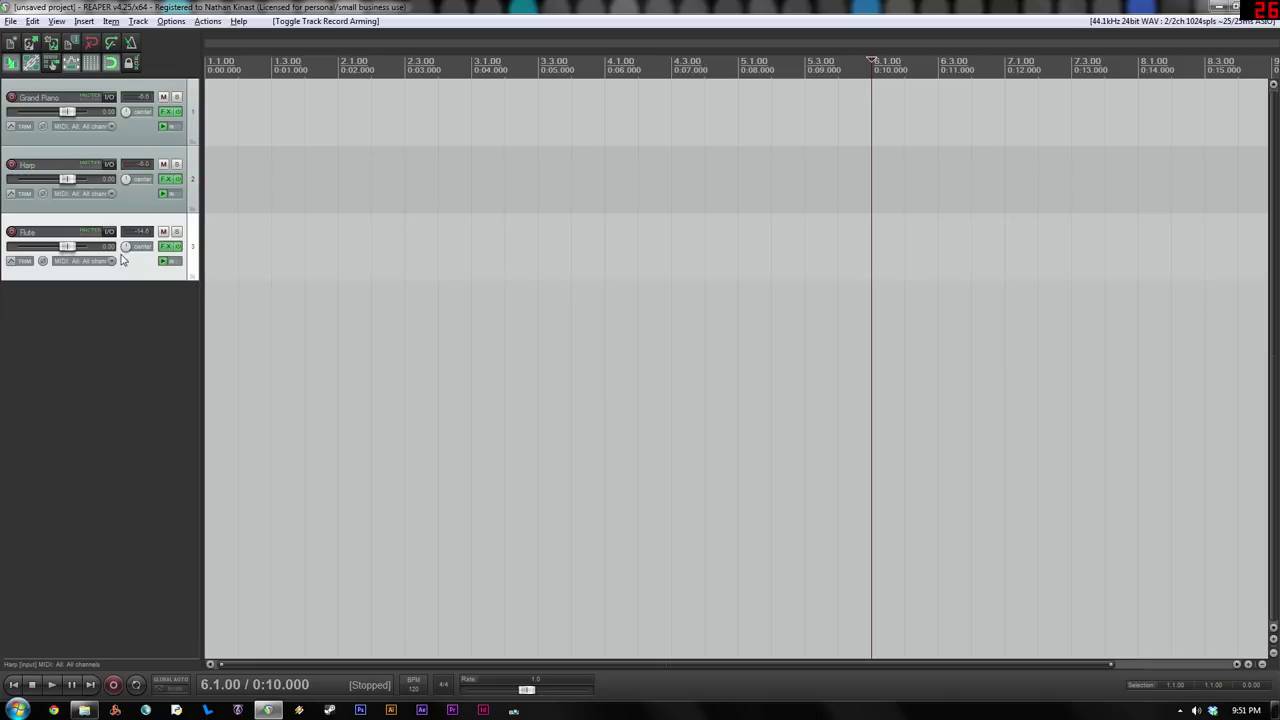
Add a fourth empty track below Flute, close its FX dialog unused, and delete it
mouse_move(141, 270)
mouse_down()
mouse_move(105, 172)
mouse_move(130, 267)
mouse_up()
double_click(137, 304)
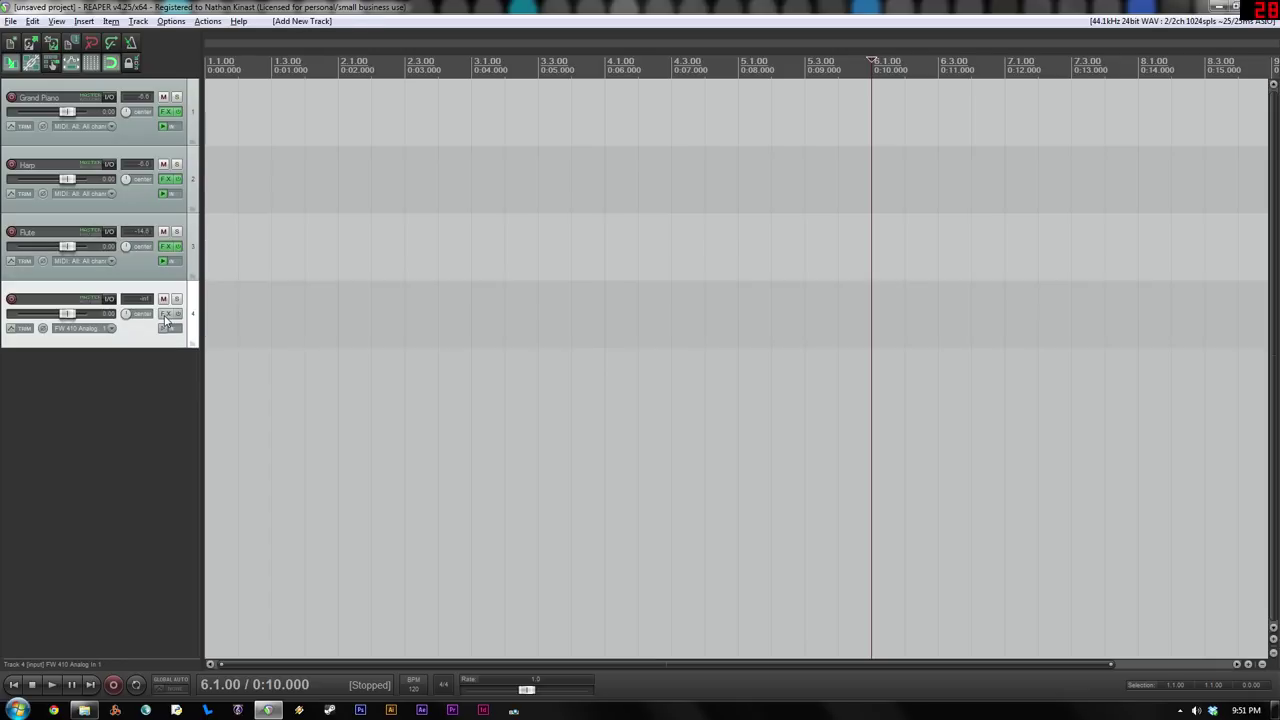
click(166, 313)
click(950, 150)
key(Delete)
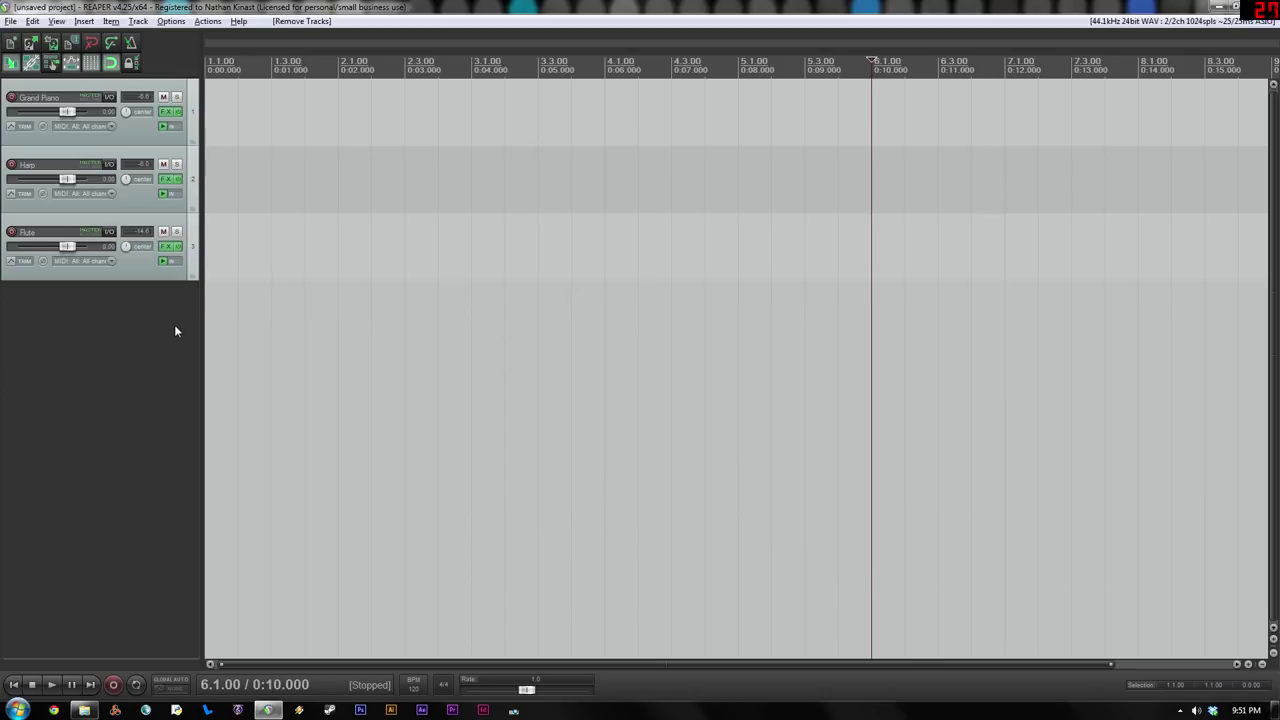
right_click(134, 270)
right_click(133, 258)
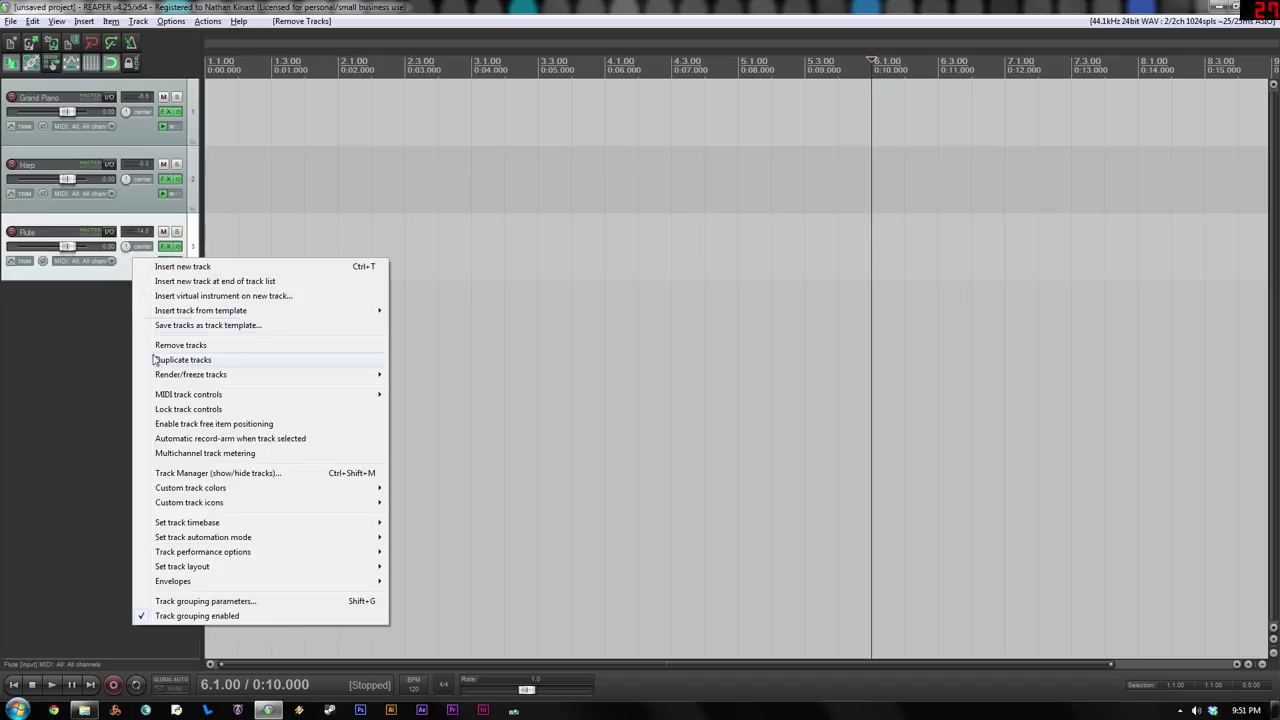
click(155, 360)
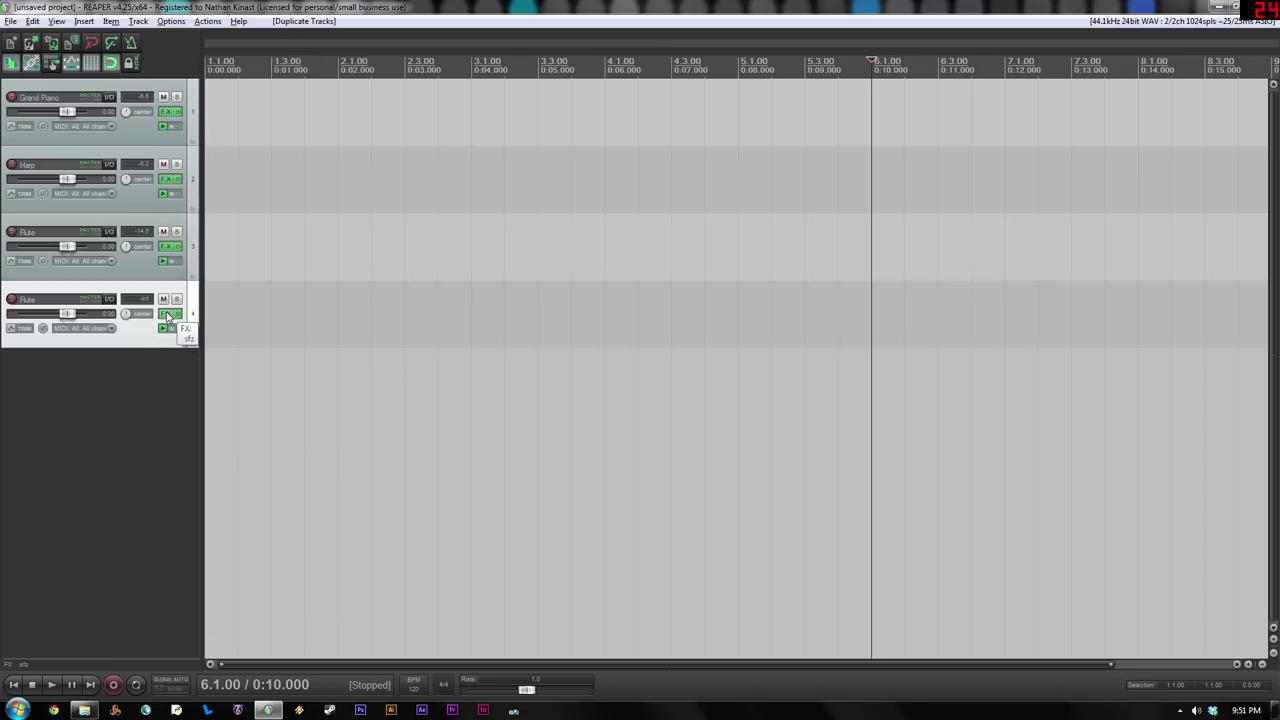
click(167, 314)
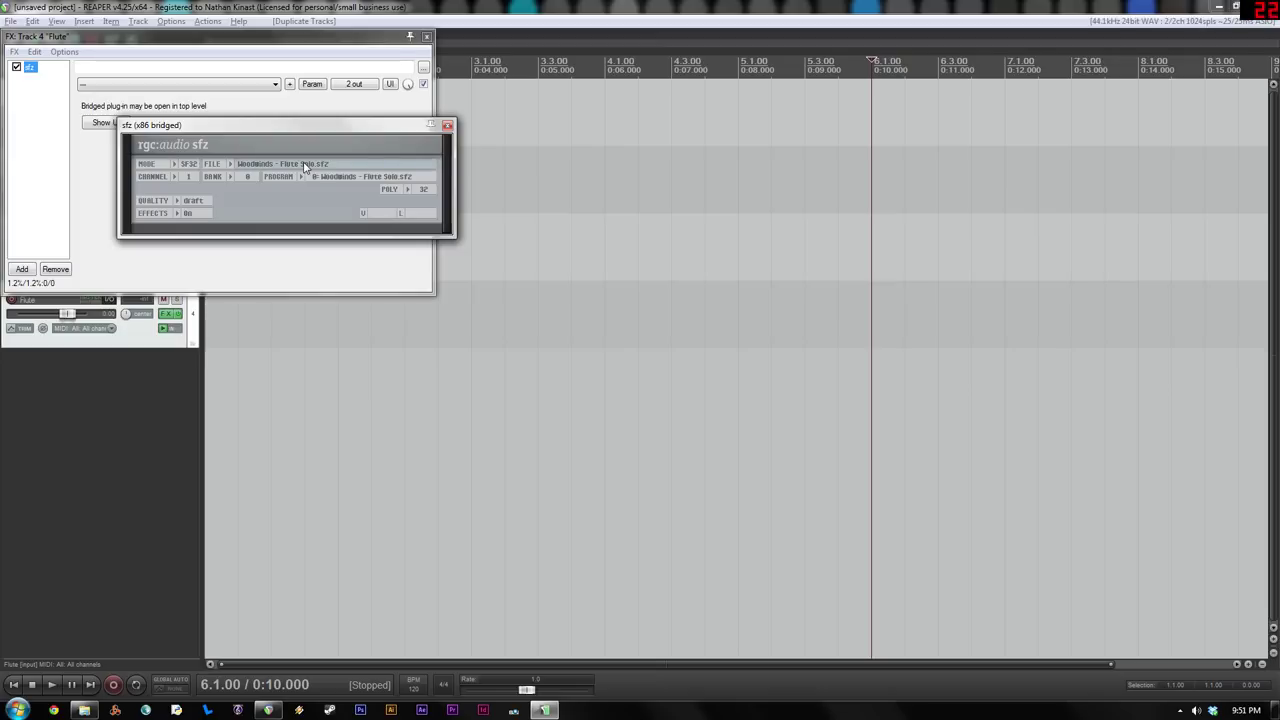
click(447, 125)
click(426, 38)
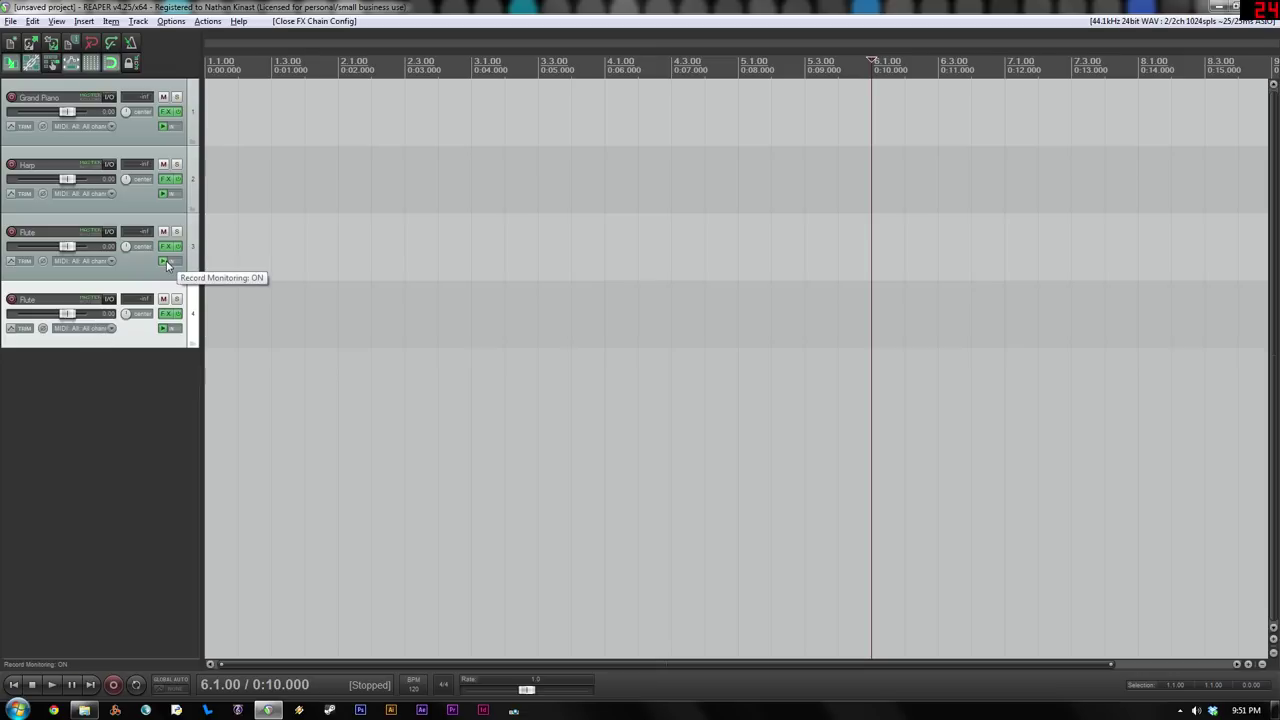
right_click(136, 340)
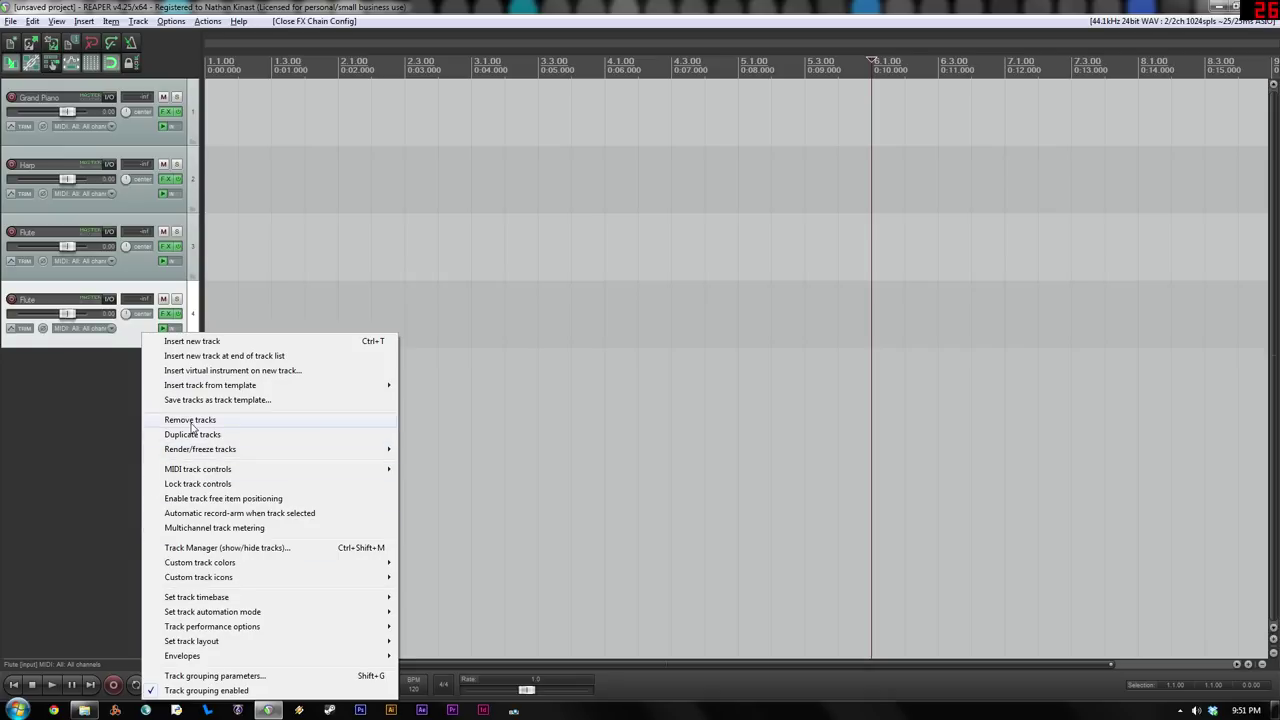
click(192, 420)
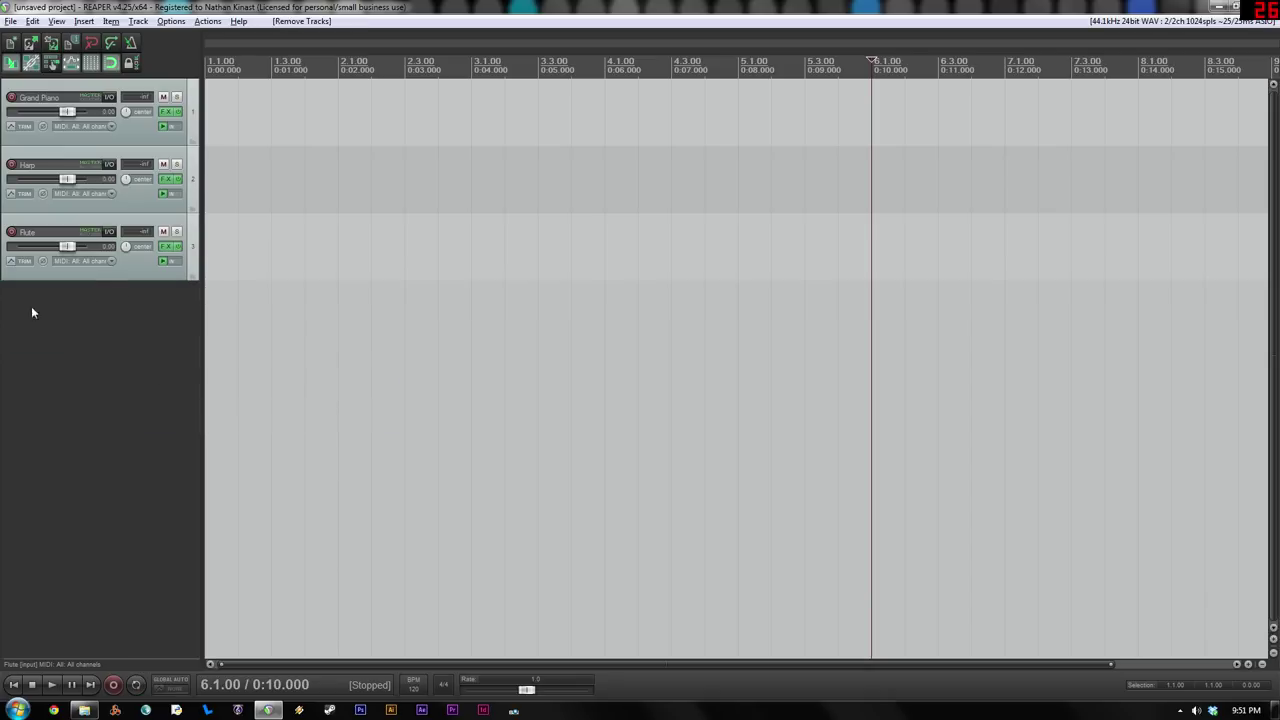